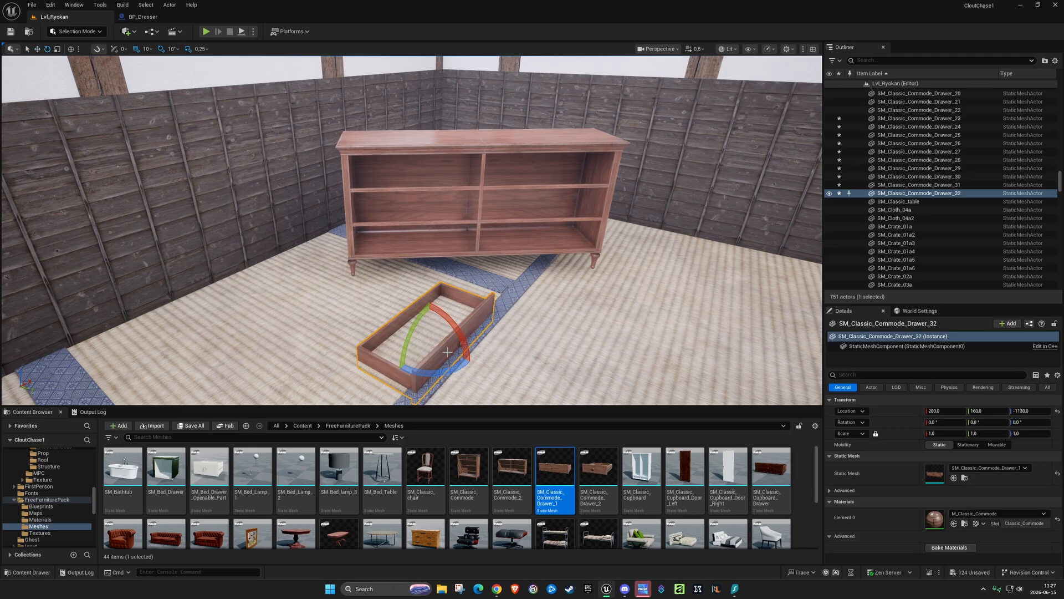
- Examine the assembled dresser in the level, including its lower-left drawer piece
drag(447, 370, 418, 243)
key(w)
key(w)
right_drag(452, 262, 199, 244)
right_drag(440, 305, 439, 304)
click(440, 304)
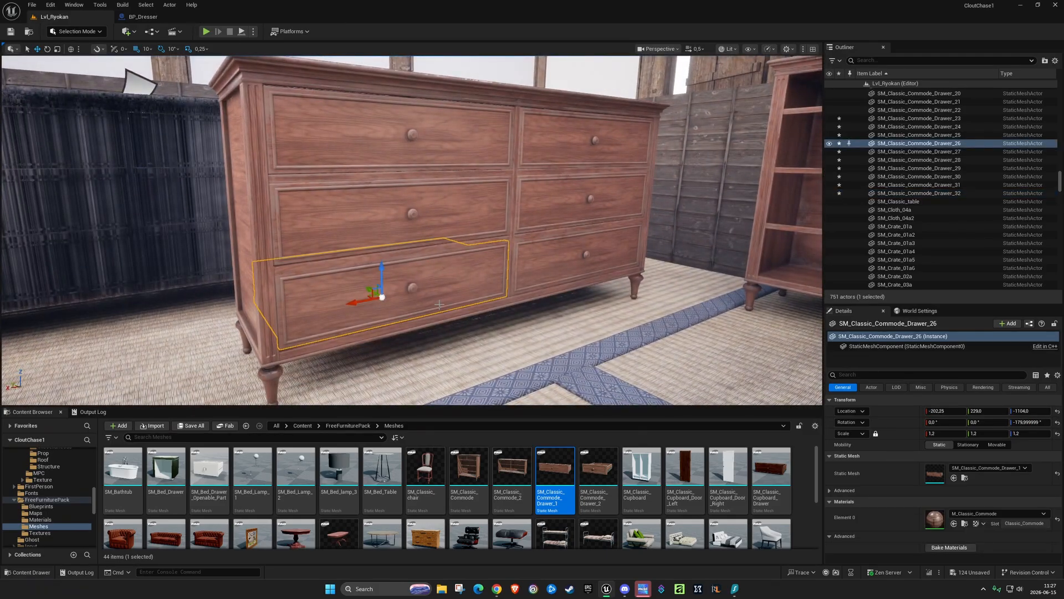
drag(369, 289, 370, 290)
key(s)
right_drag(370, 290, 448, 297)
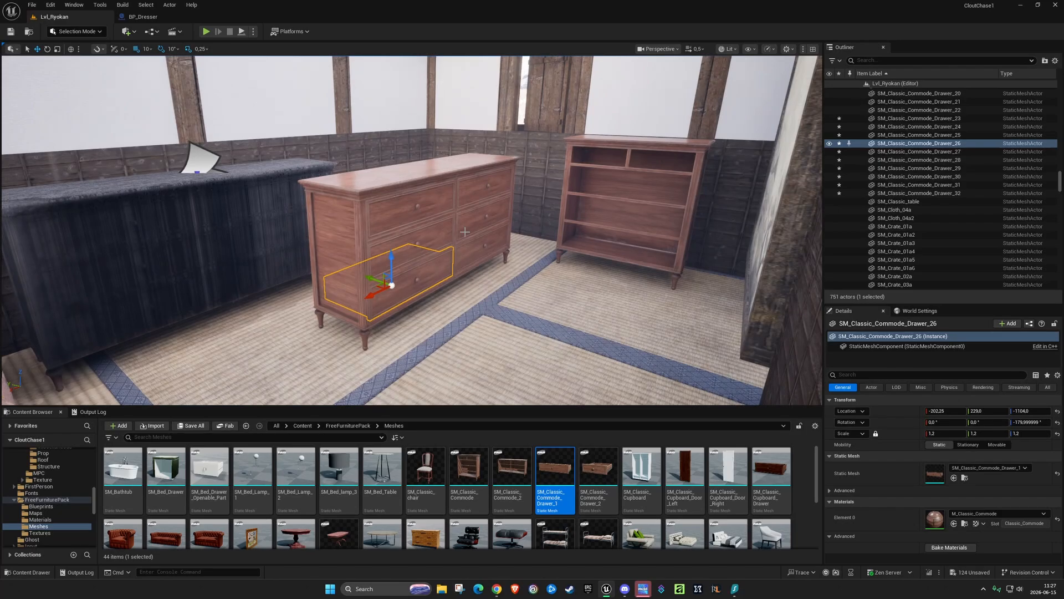
- Try moving the dresser body away from its drawers and undo the move
click(417, 166)
drag(412, 298, 240, 374)
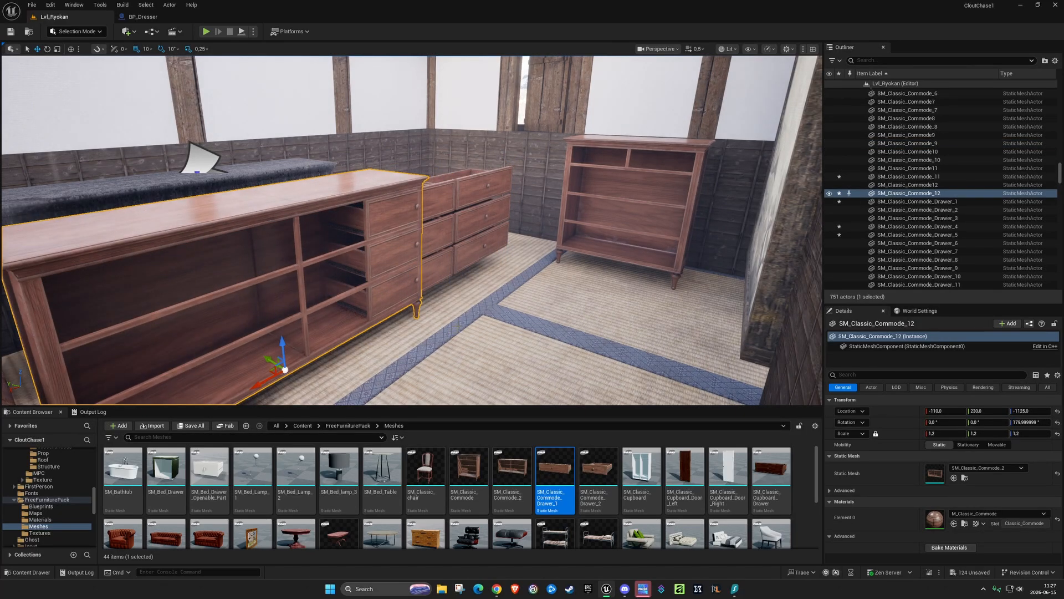
key(ctrl+z)
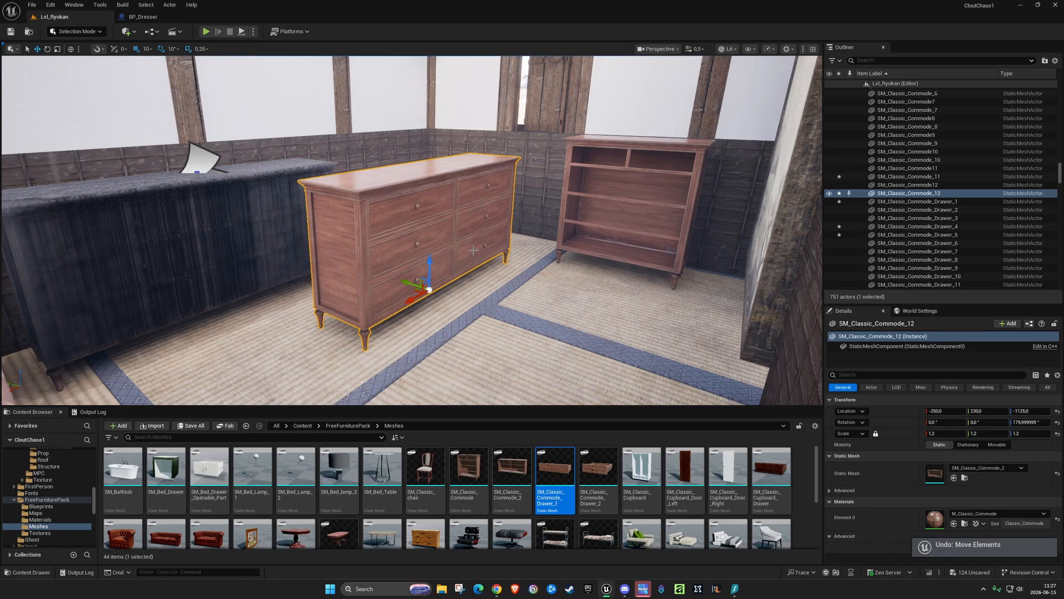
- Select the dresser body together with all six of its drawers and remove them from the level
shift+click(473, 251)
shift+click(474, 221)
shift+click(474, 191)
shift+click(428, 210)
shift+click(408, 247)
shift+click(407, 286)
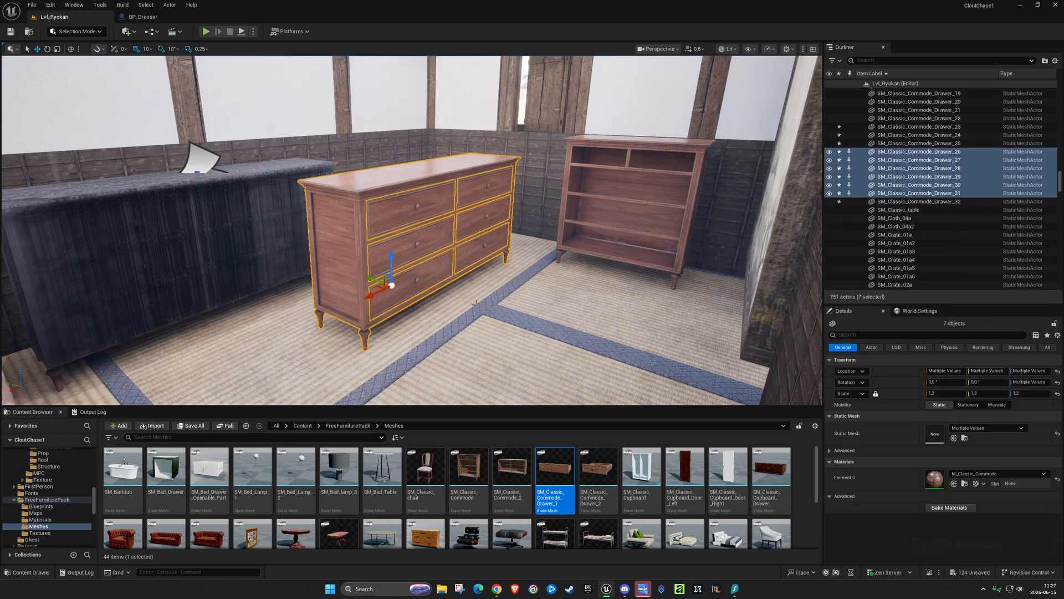
key(Escape)
key(w)
right_drag(475, 303, 480, 300)
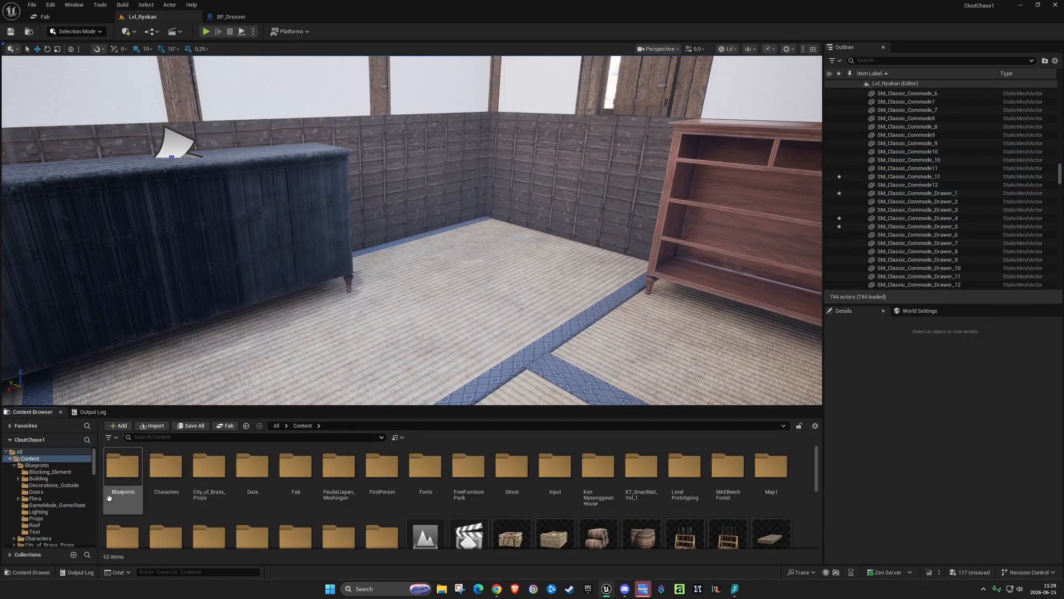
- Open the Props folder inside the project's Blueprints content folder
double_click(123, 471)
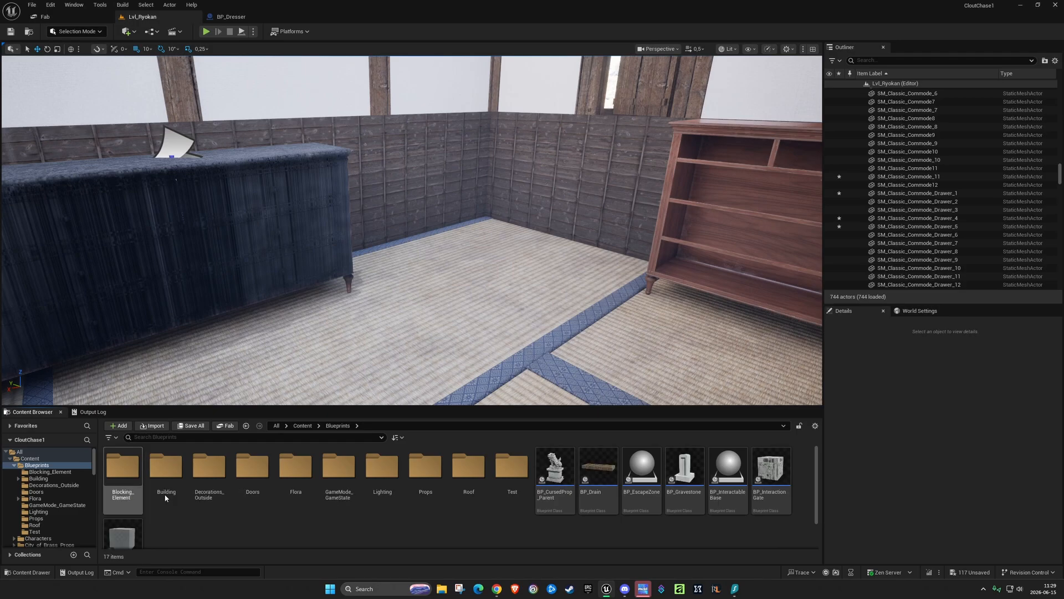
click(431, 476)
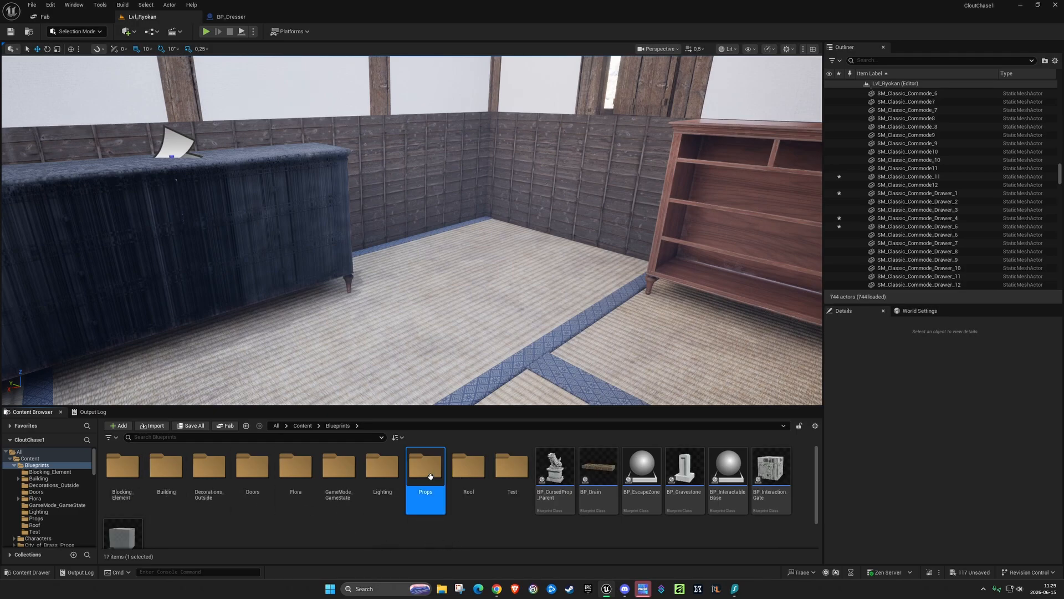
double_click(431, 476)
- Try to create a new Actor Blueprint class named BP_Dresser in the Props folder
right_click(241, 490)
click(288, 284)
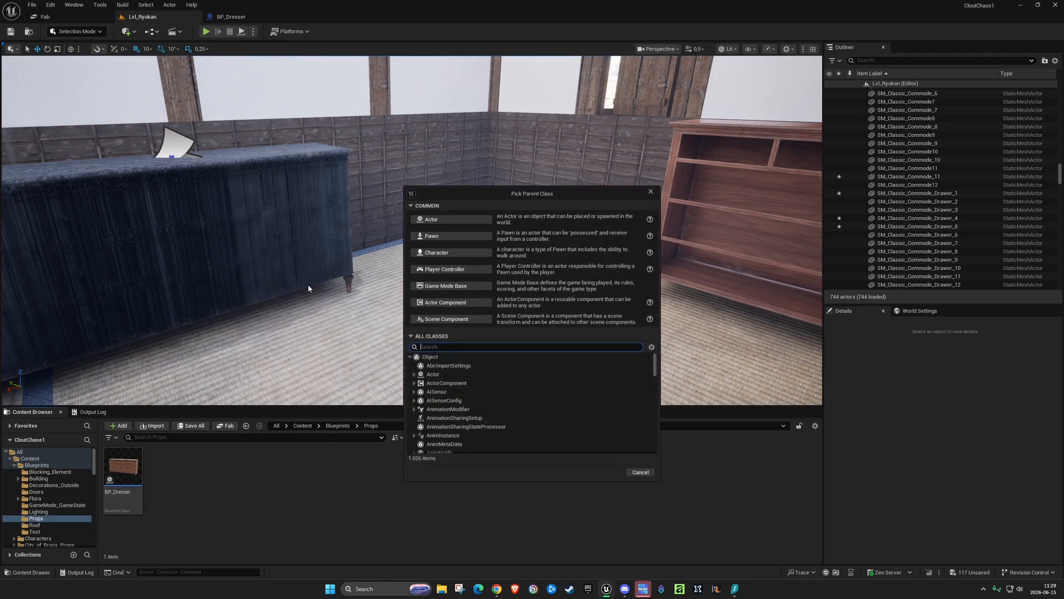
click(436, 219)
text(BP_Dresser)
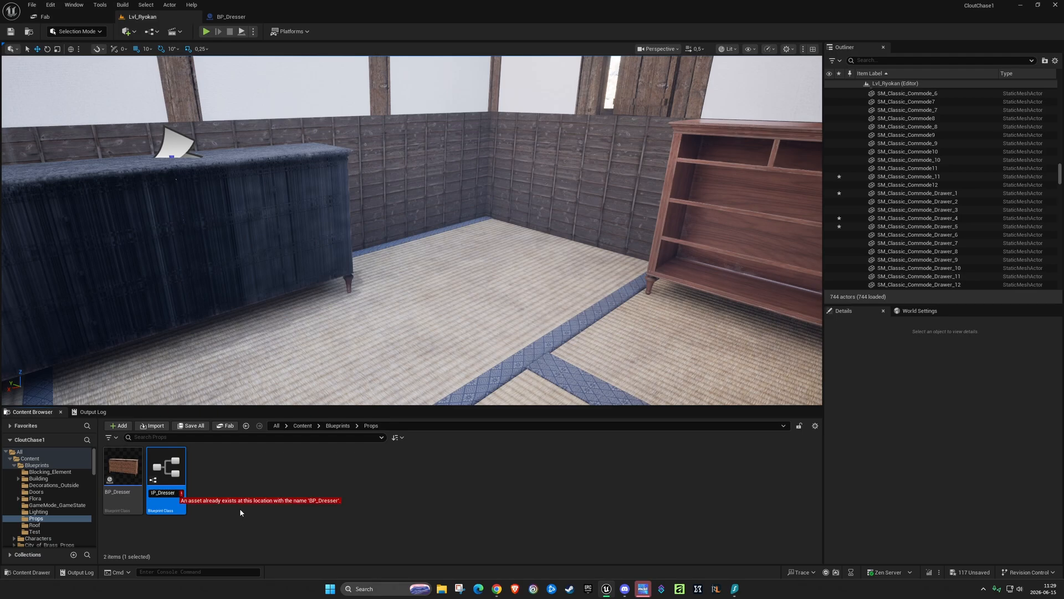
key(Escape)
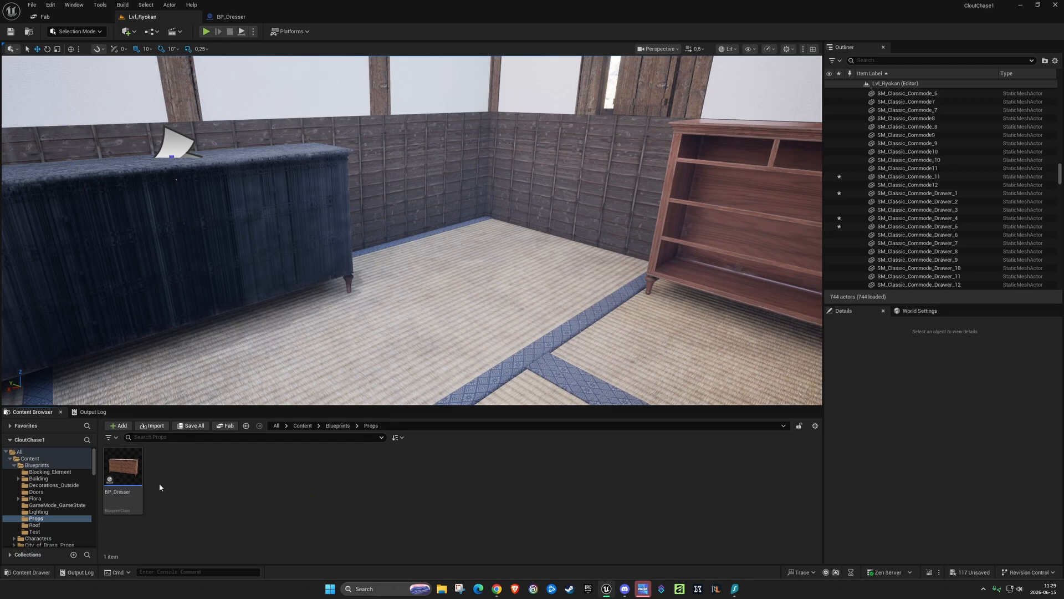
- Open the existing BP_Dresser Blueprint and replace its StaticMesh component with a new Static Mesh component named Dresser
double_click(113, 463)
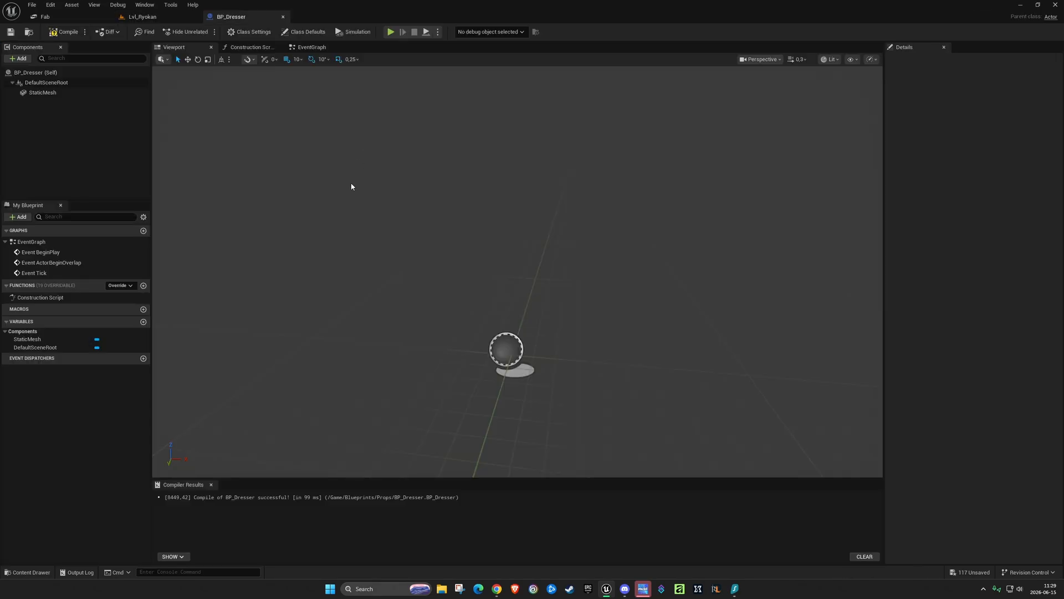
key(Delete)
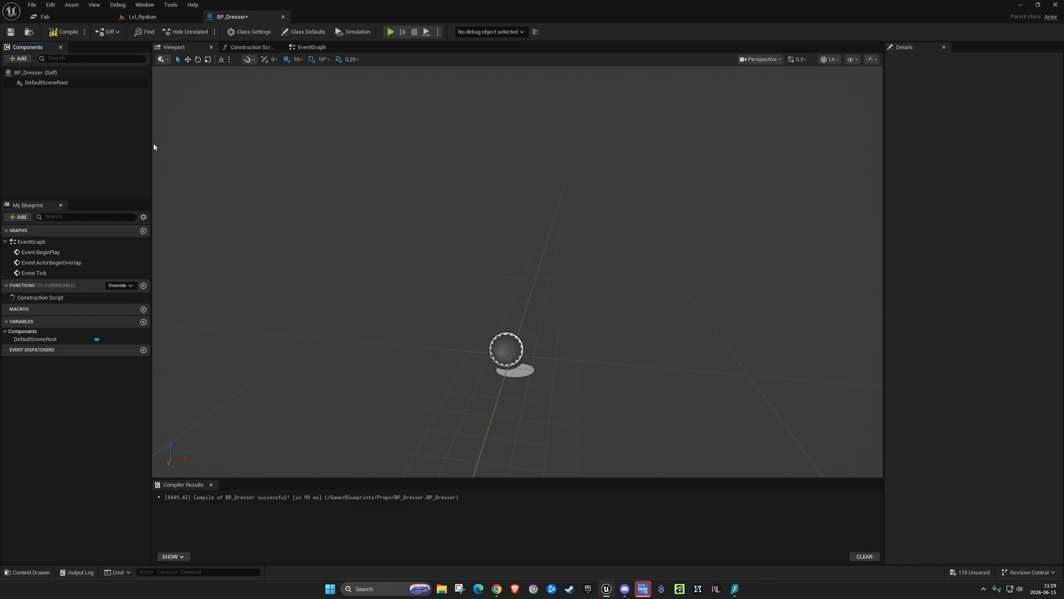
click(22, 59)
click(56, 143)
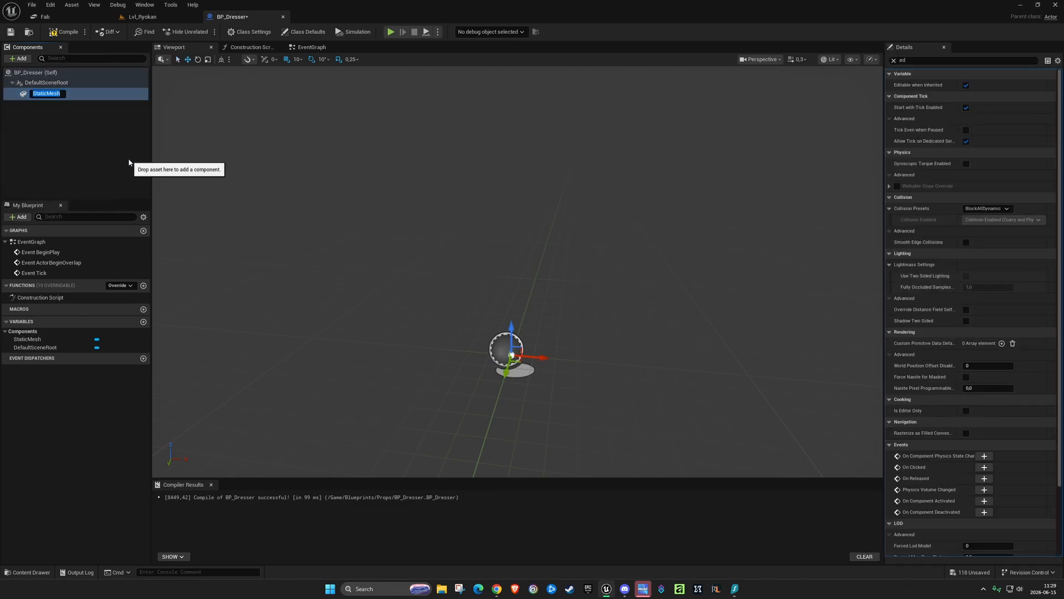
text(Dresser)
key(Return)
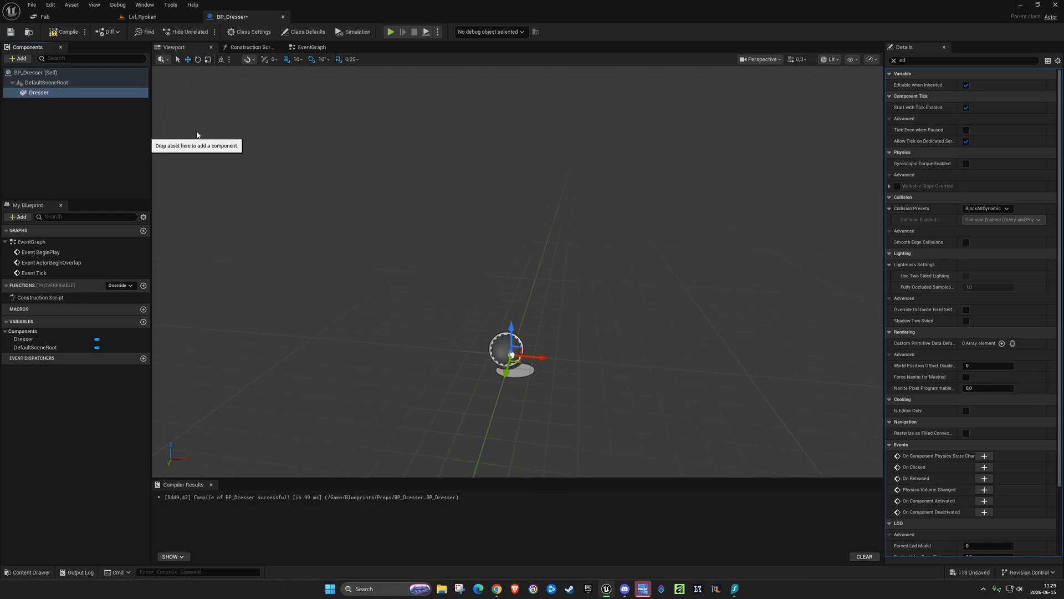
- Assign the SM_Classic_Commode_2 mesh to the Dresser component and save the Blueprint
click(894, 60)
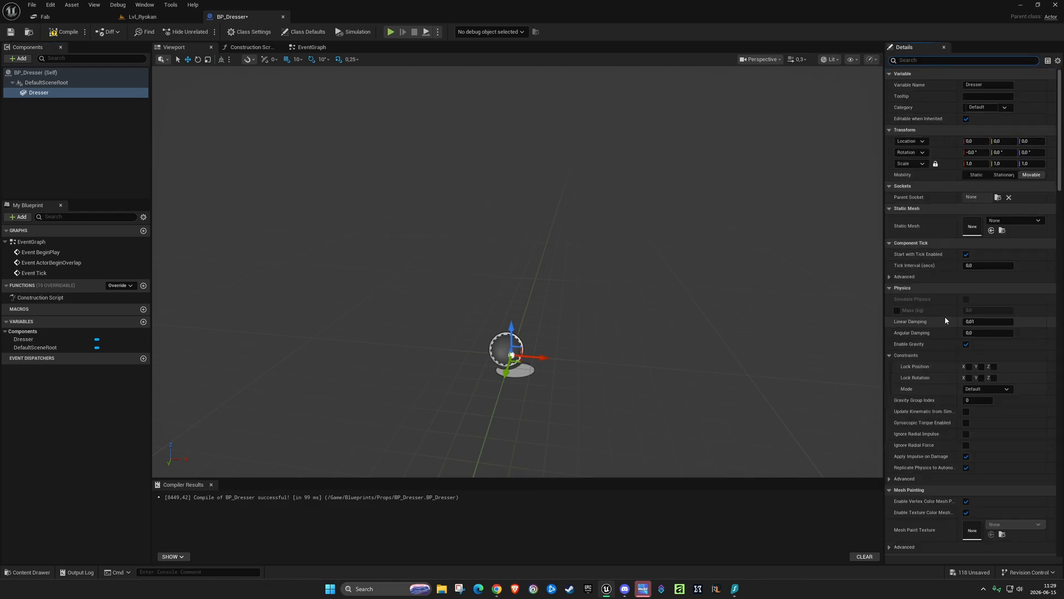
click(1020, 220)
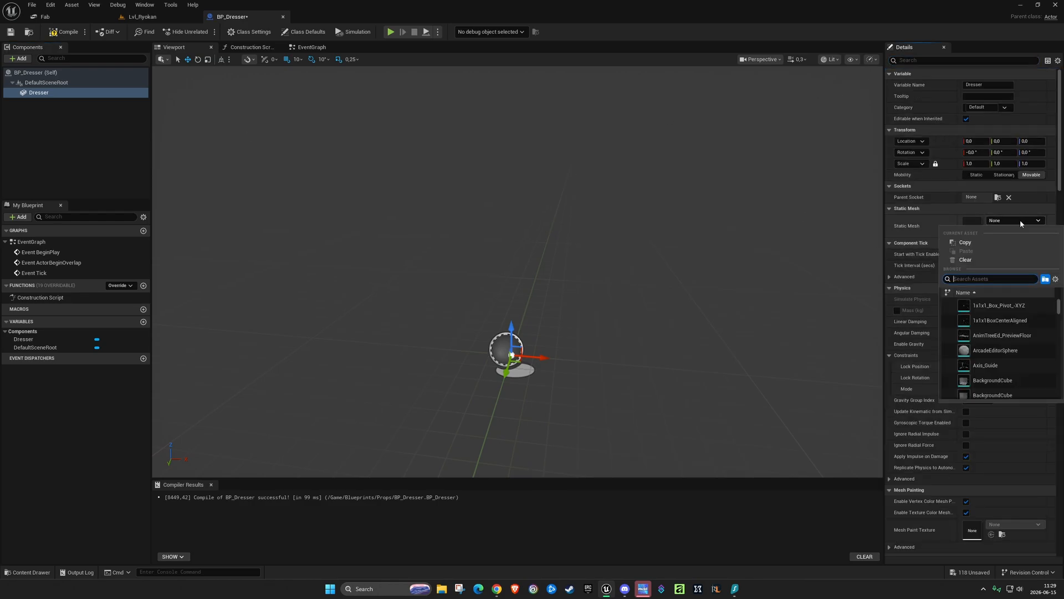
text(dresser)
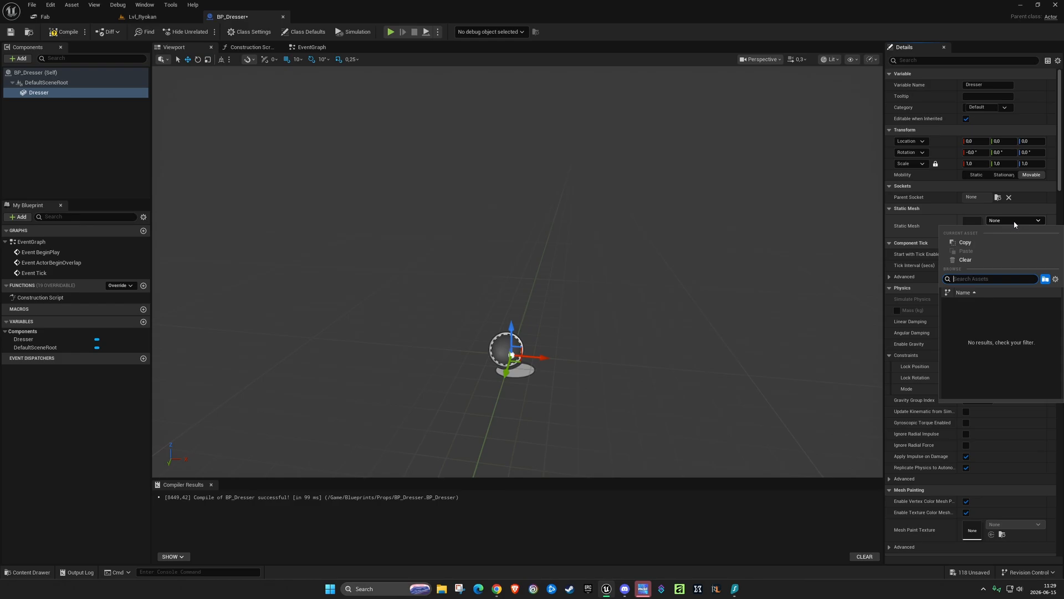
text(commo)
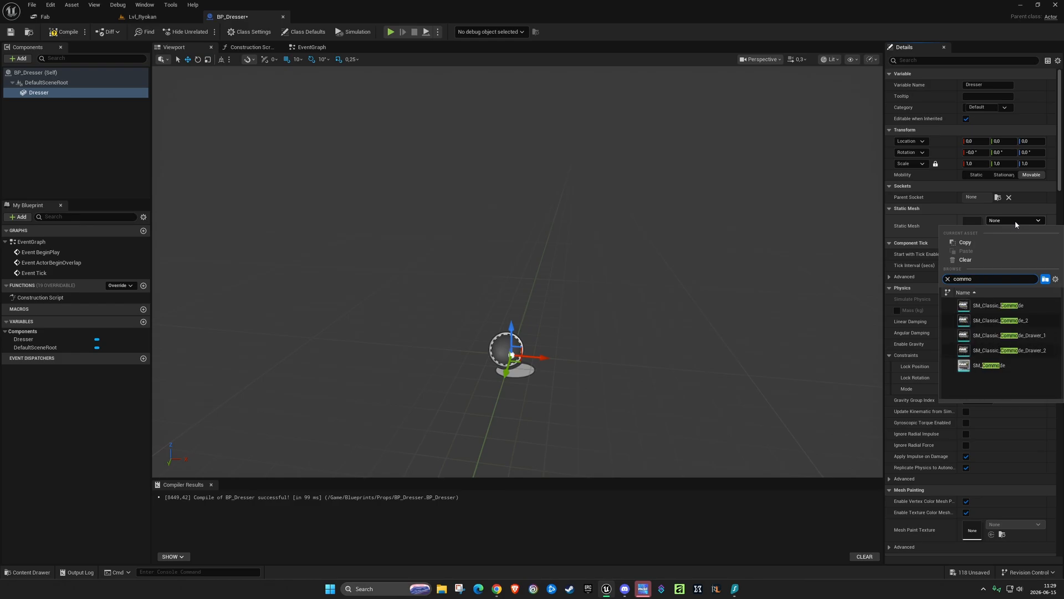
click(1014, 323)
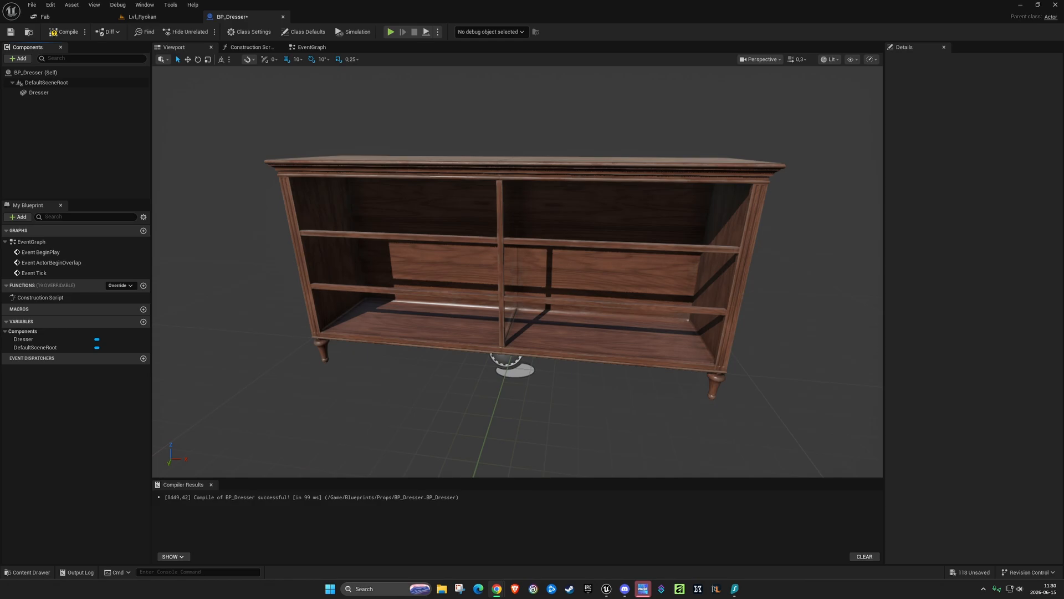
key(ctrl+s)
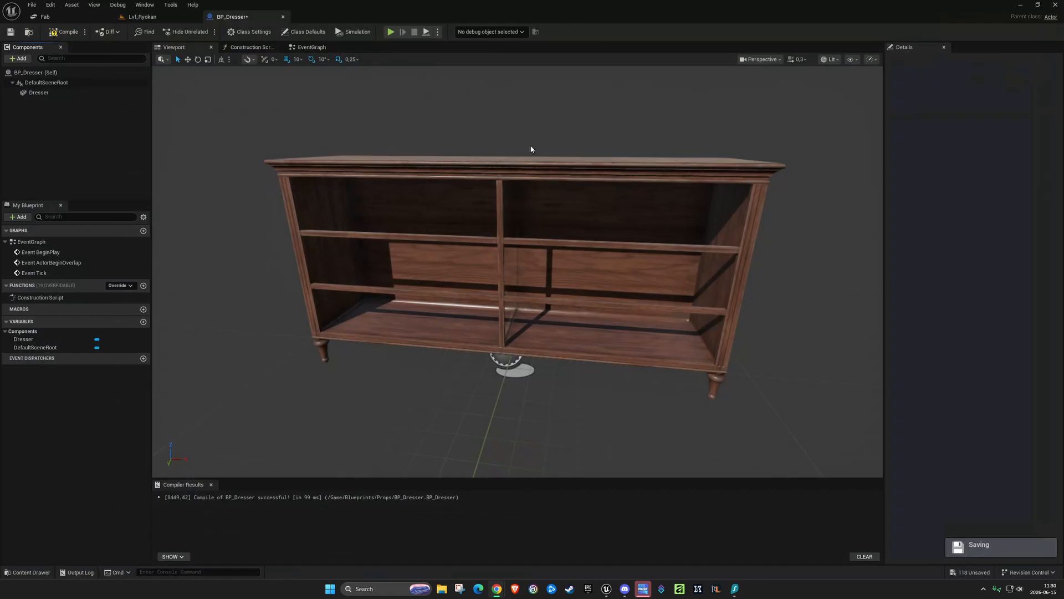
- Add a Static Mesh component named Drawer1 under DefaultSceneRoot
right_drag(549, 198, 560, 198)
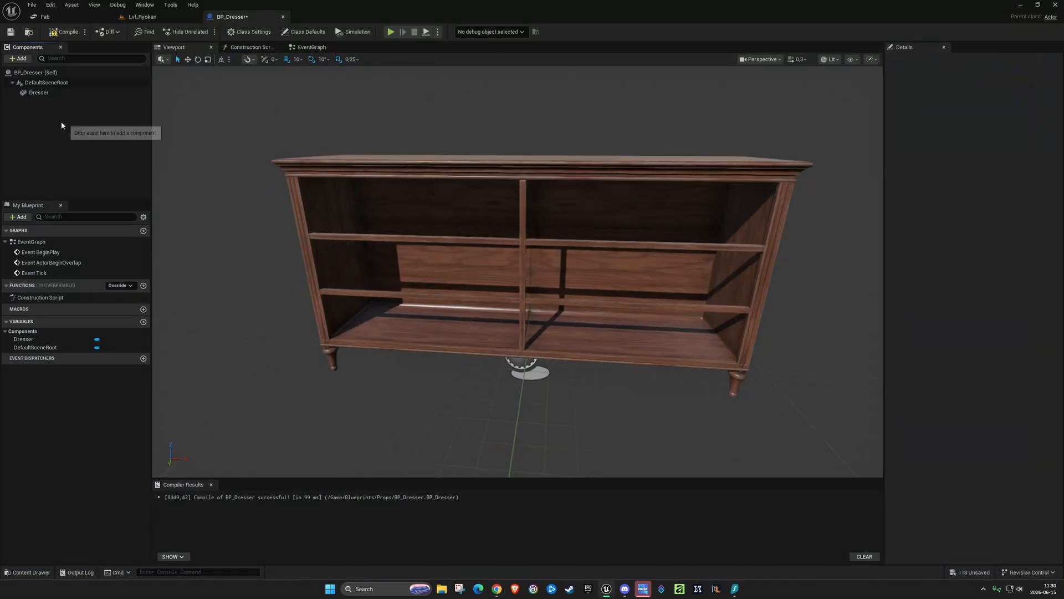
click(42, 82)
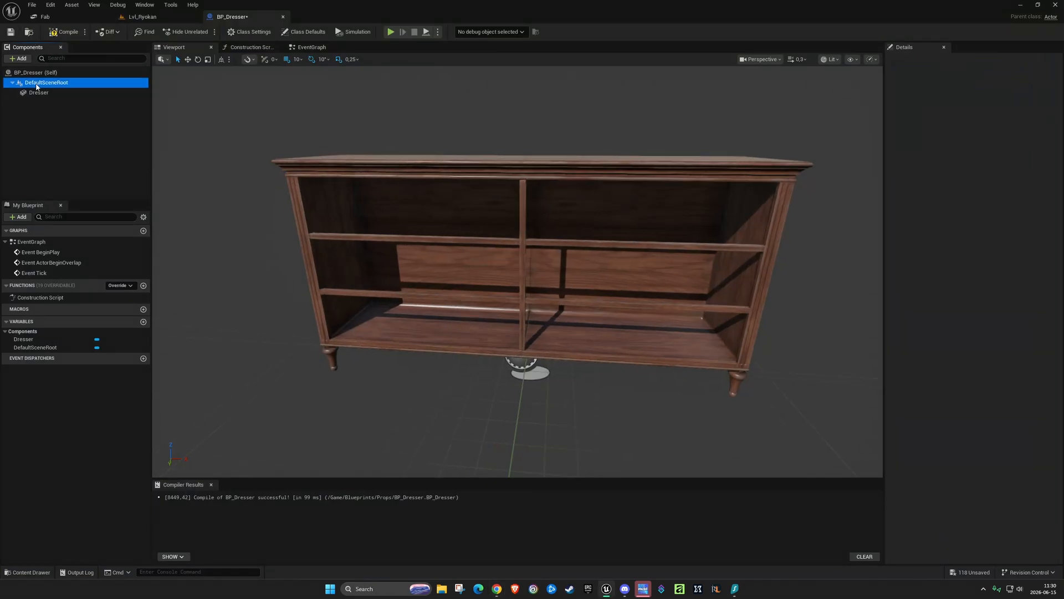
click(16, 59)
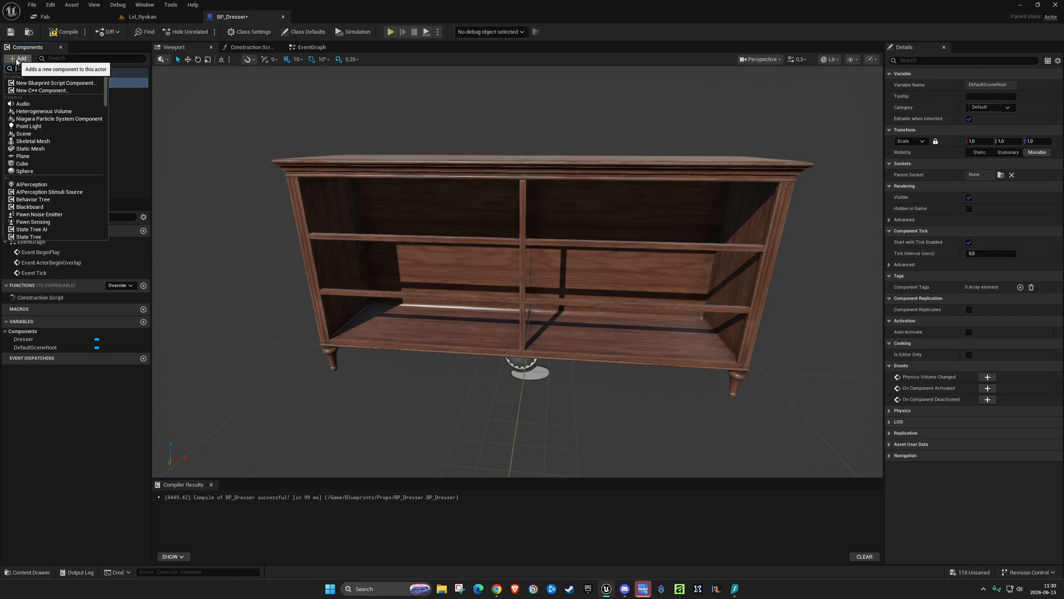
click(49, 149)
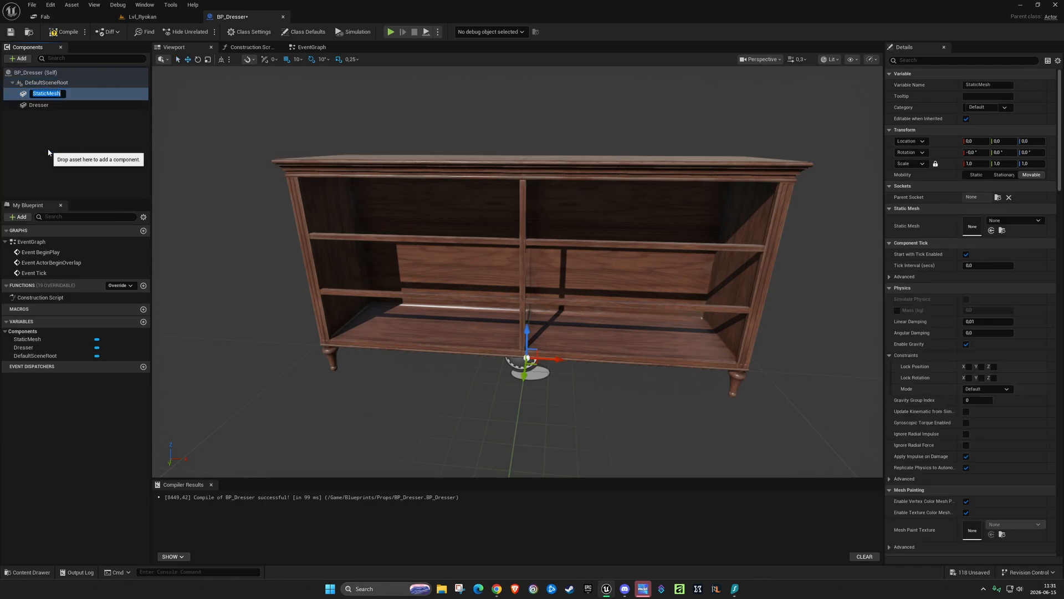
key(Return)
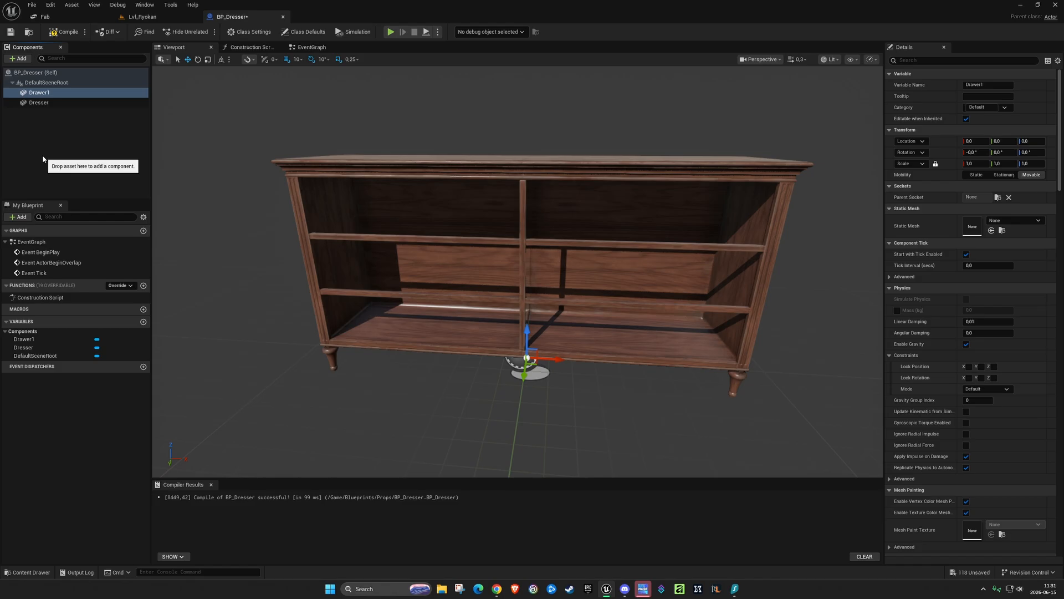
- Assign the SM_Classic_Commode_Drawer_1 mesh to the Drawer1 component
click(77, 92)
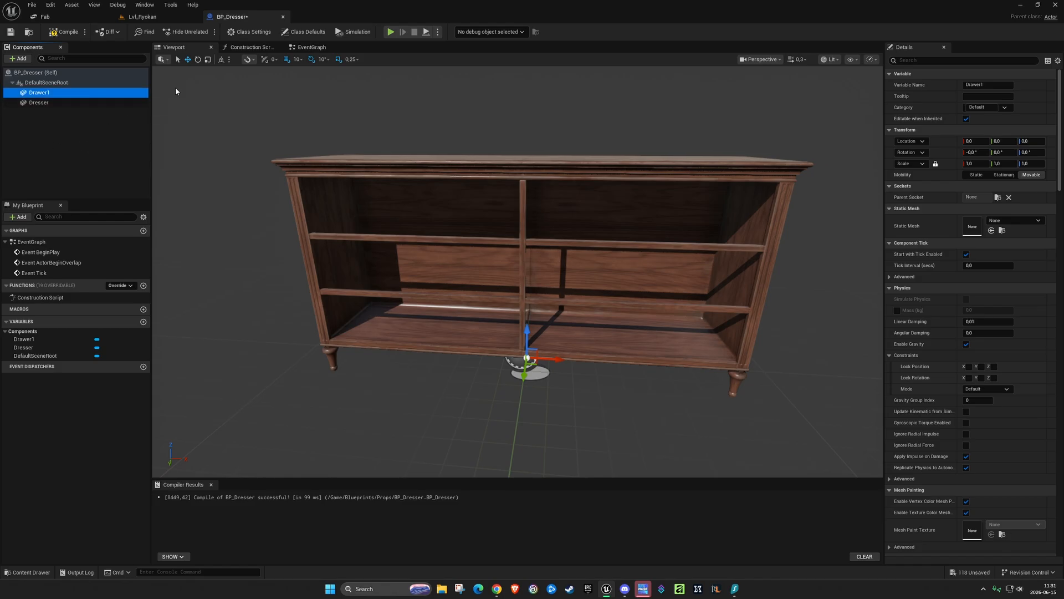
click(1002, 221)
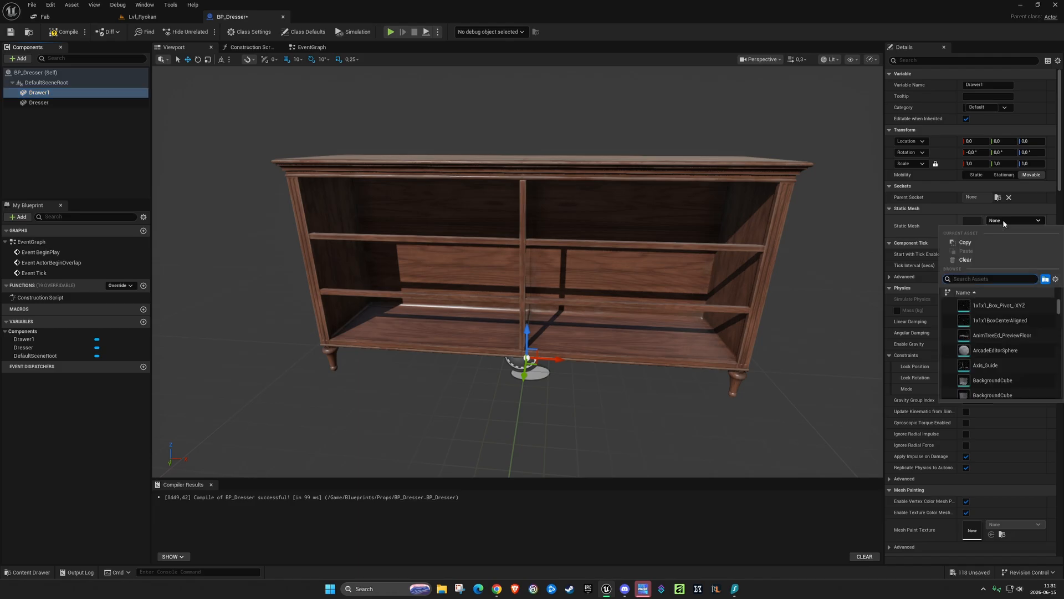
text(drawer)
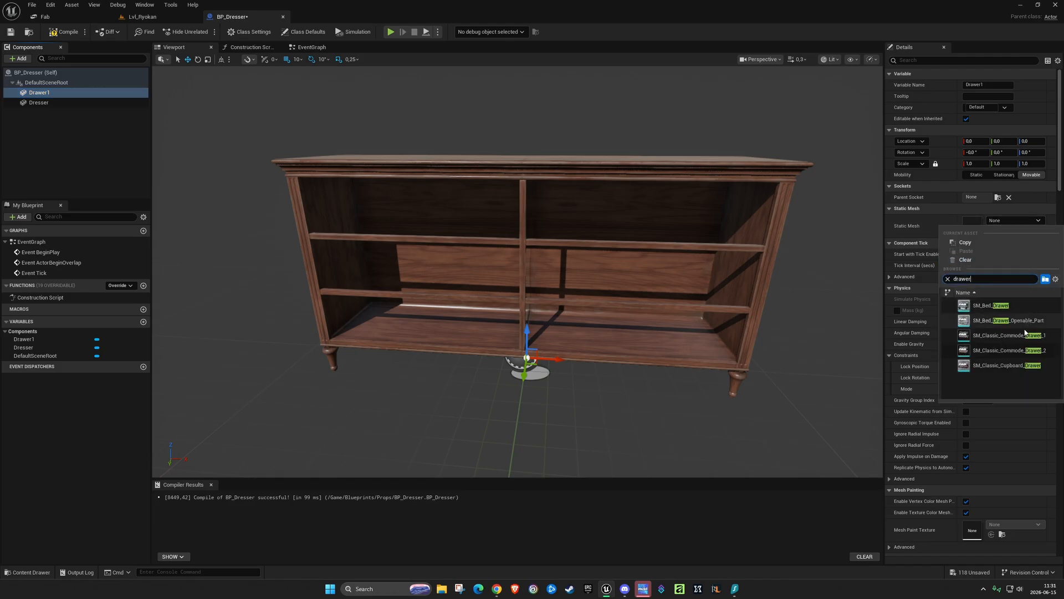
click(1020, 335)
- Move Drawer1 into the dresser's upper-left compartment, at X -40 and Z 60
drag(545, 358, 459, 359)
key(ctrl+z)
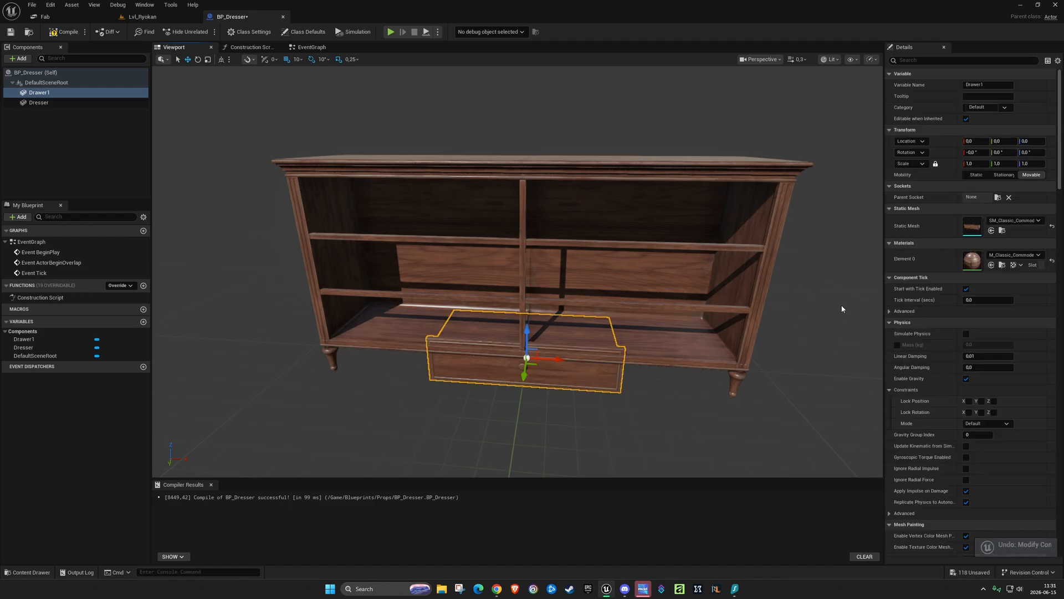
click(39, 92)
drag(531, 337, 448, 223)
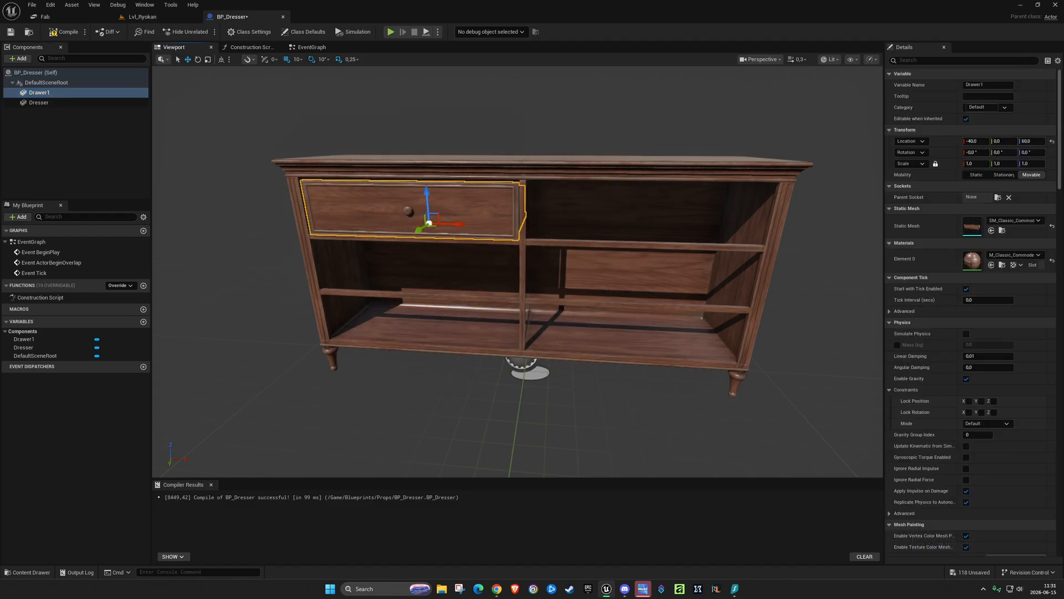
- Fine-tune Drawer1's fit in its compartment by setting its location to X -39.7, Y 1 and Z 61
key(w)
right_drag(448, 224, 333, 224)
key(d)
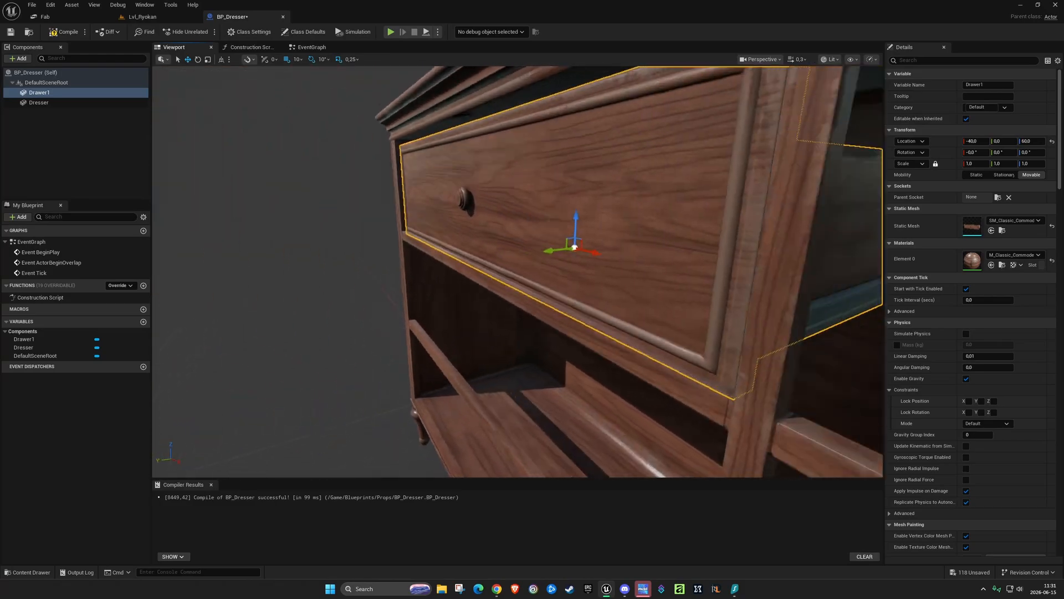
right_drag(579, 232, 527, 242)
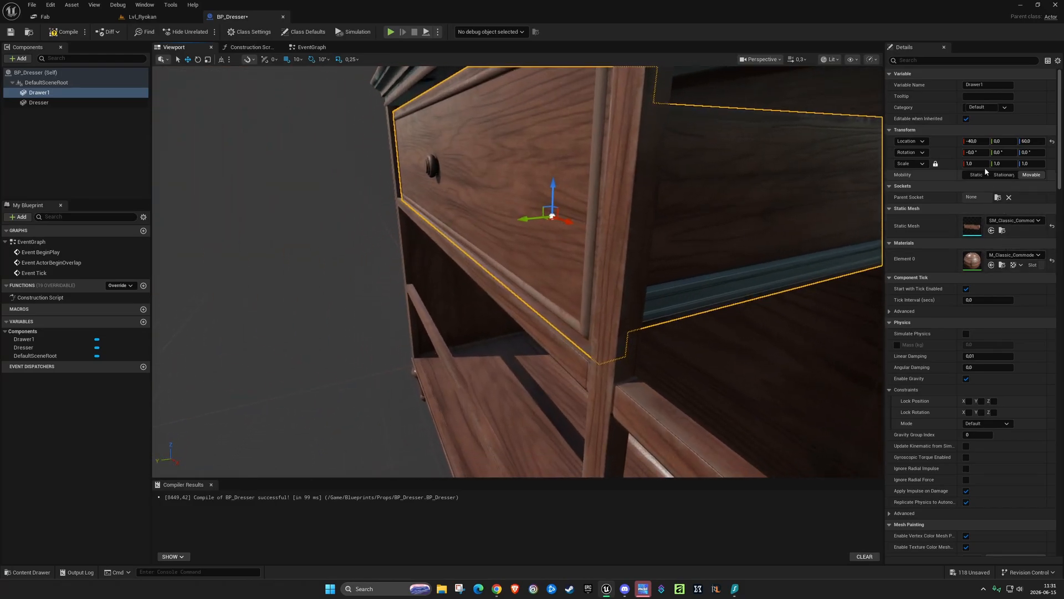
click(977, 142)
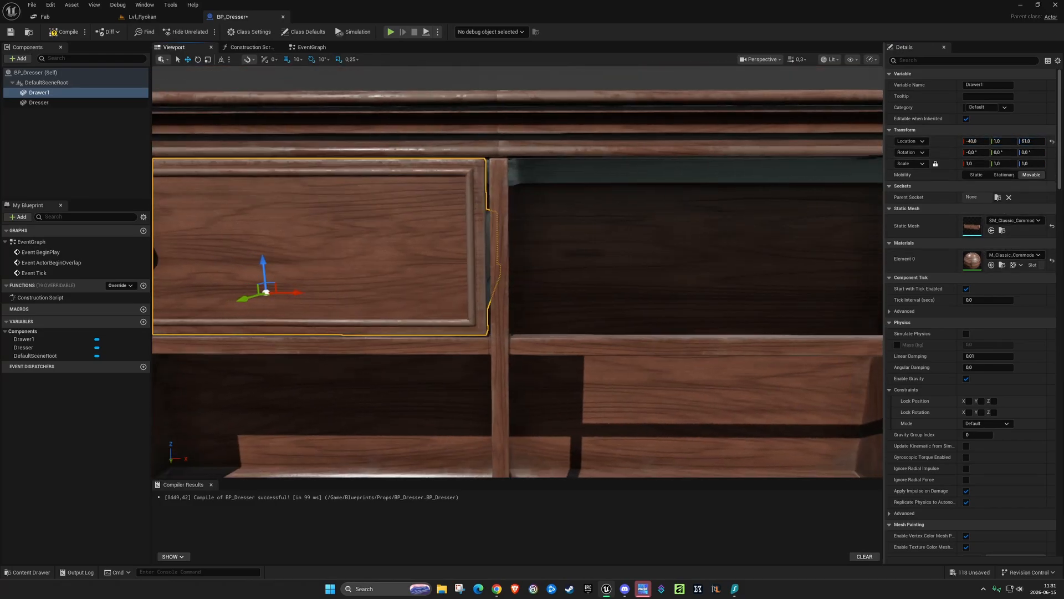
click(980, 143)
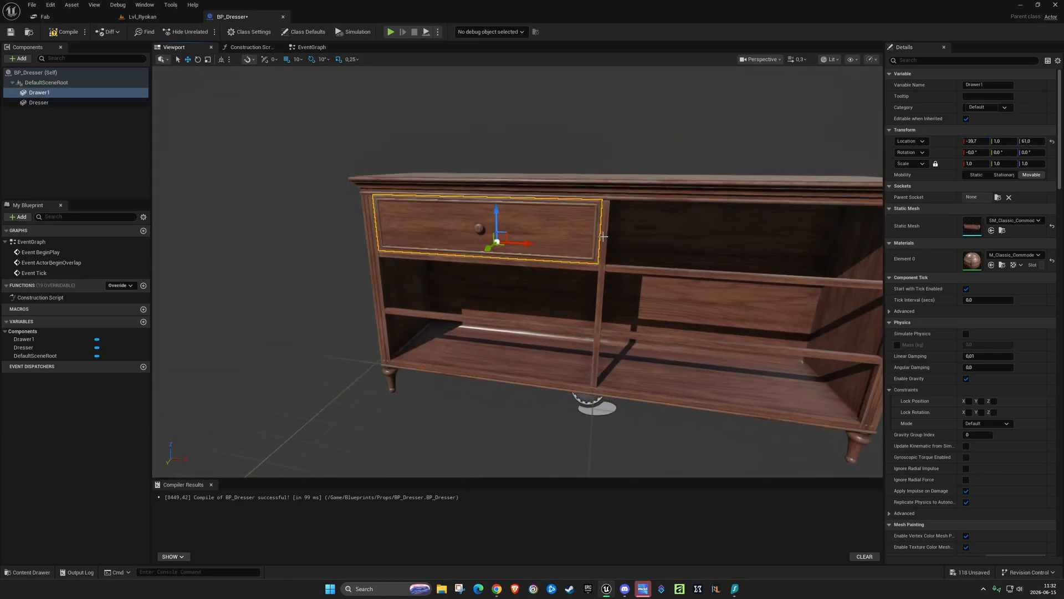
- Filter Drawer1's details by "ed" to examine its editable option, and clear the filter
click(927, 61)
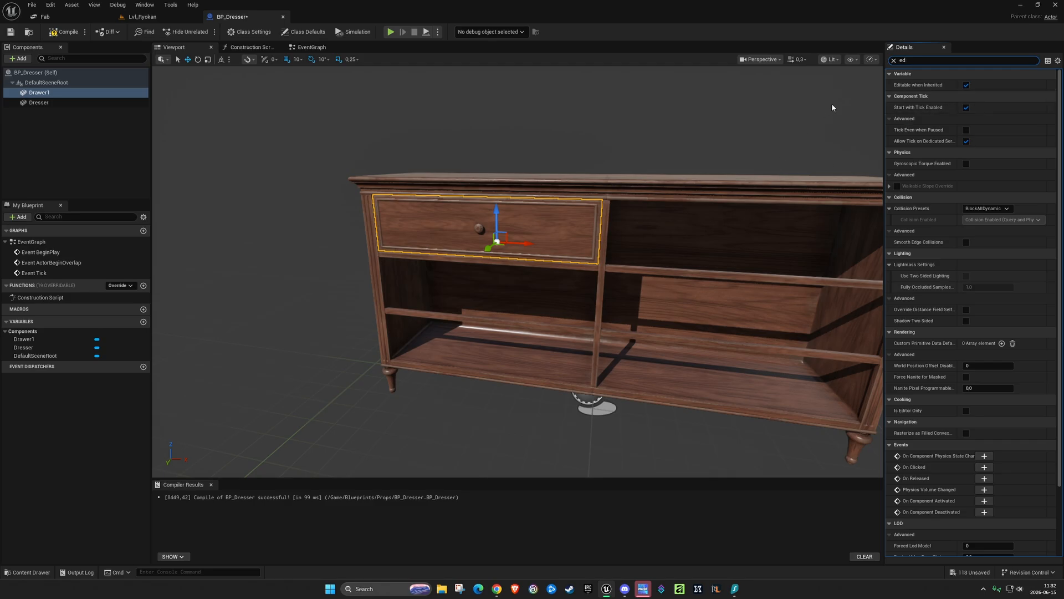
click(894, 61)
mouse_move(610, 278)
right_down()
mouse_move(693, 272)
mouse_move(610, 277)
right_up()
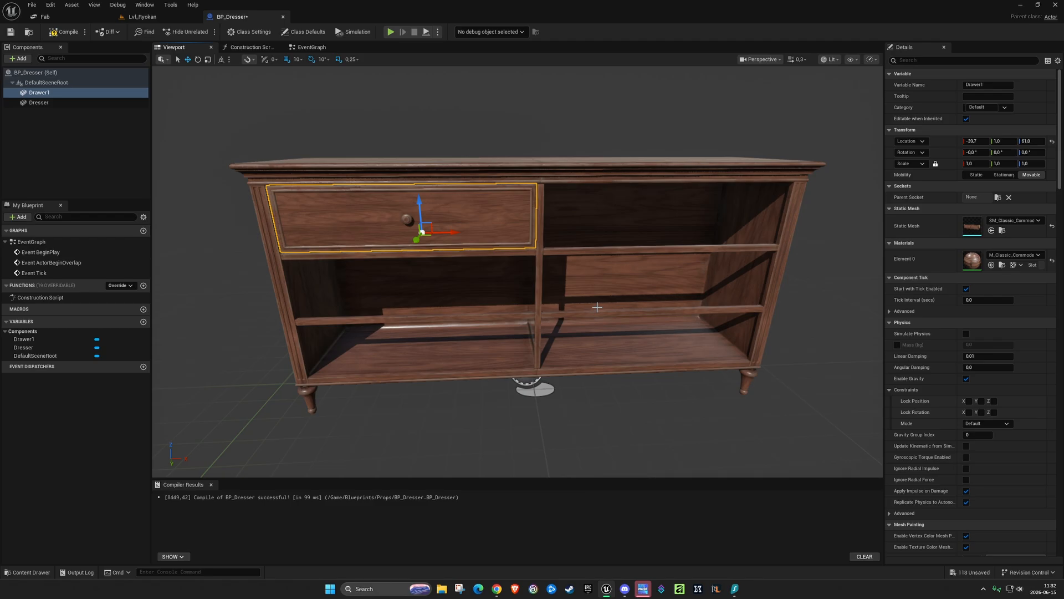
right_drag(402, 207, 396, 202)
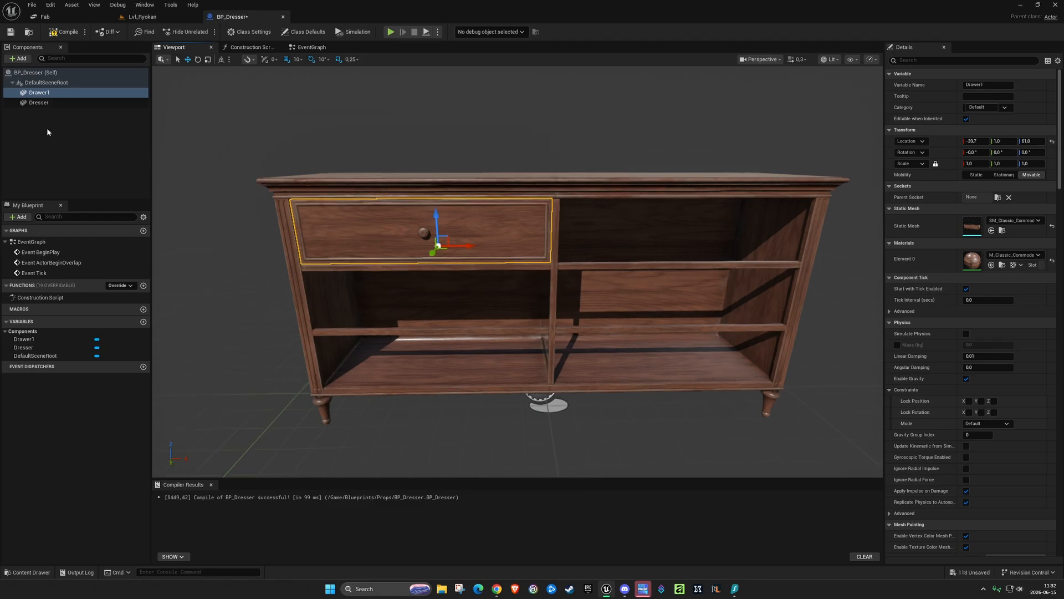
- Duplicate the Drawer1 component five times so that the dresser has six drawer components
click(71, 93)
key(ctrl+d)
key(ctrl+d)
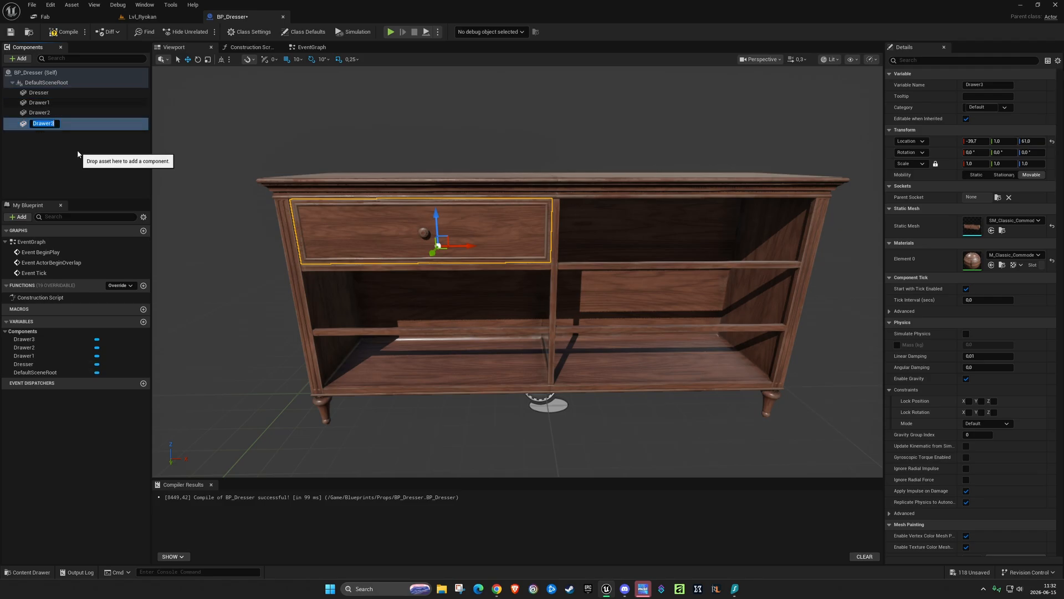
key(ctrl+d)
key(ctrl+d)
key(ctrl+d)
click(74, 172)
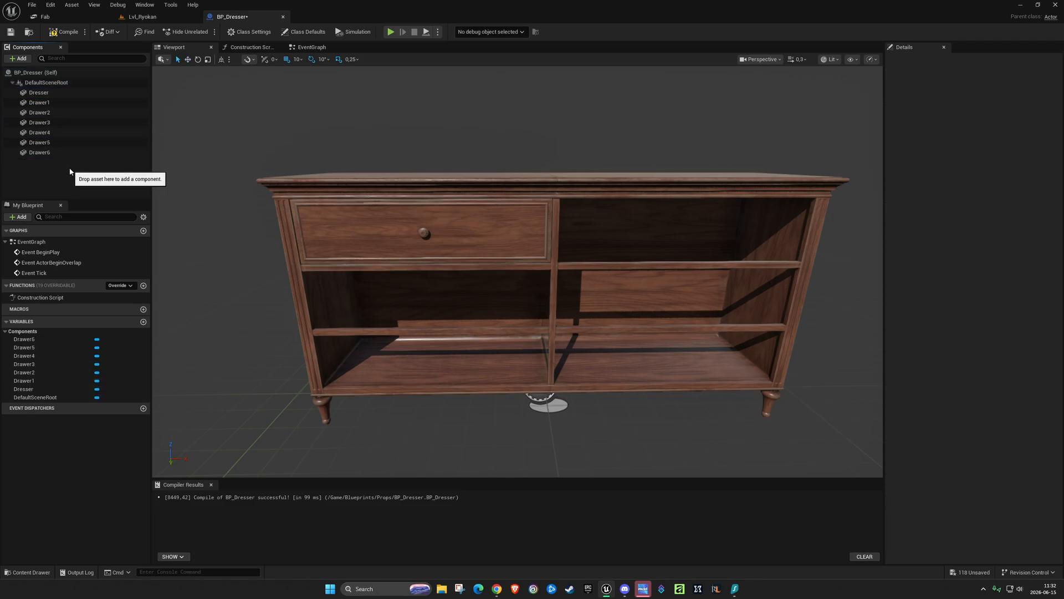
- Move Drawer2, Drawer4 and Drawer6 into the right column's upper, middle and lower compartments at X 40.2, with Drawer4 at Z 41
click(69, 111)
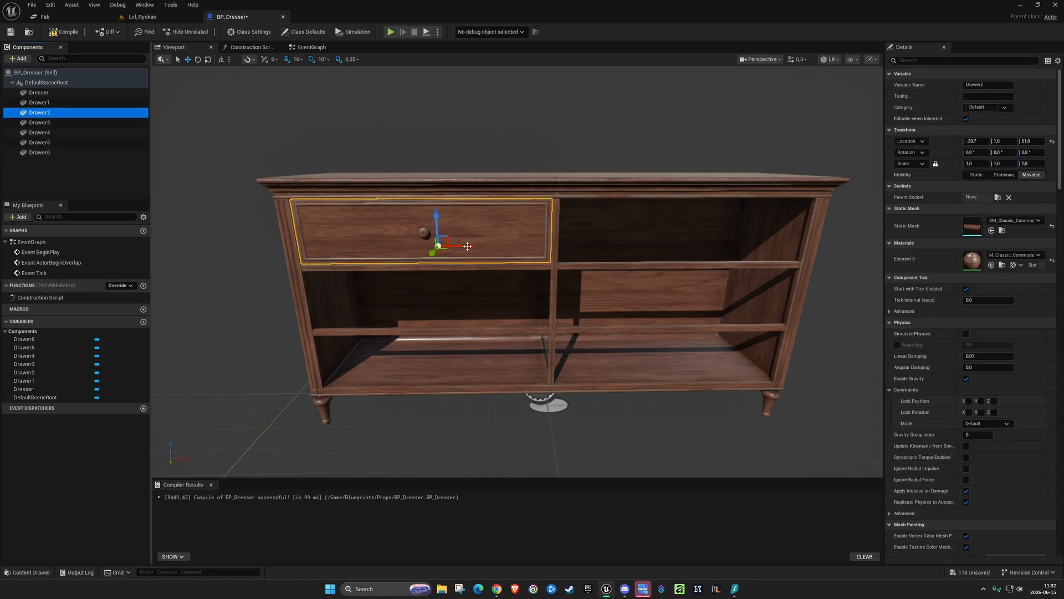
drag(467, 246, 690, 245)
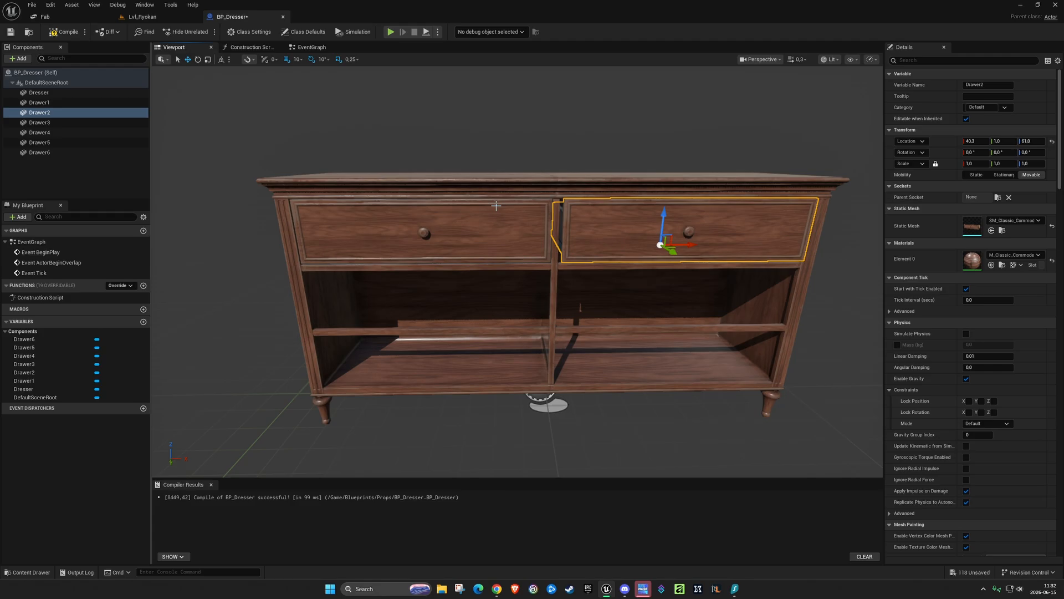
click(56, 132)
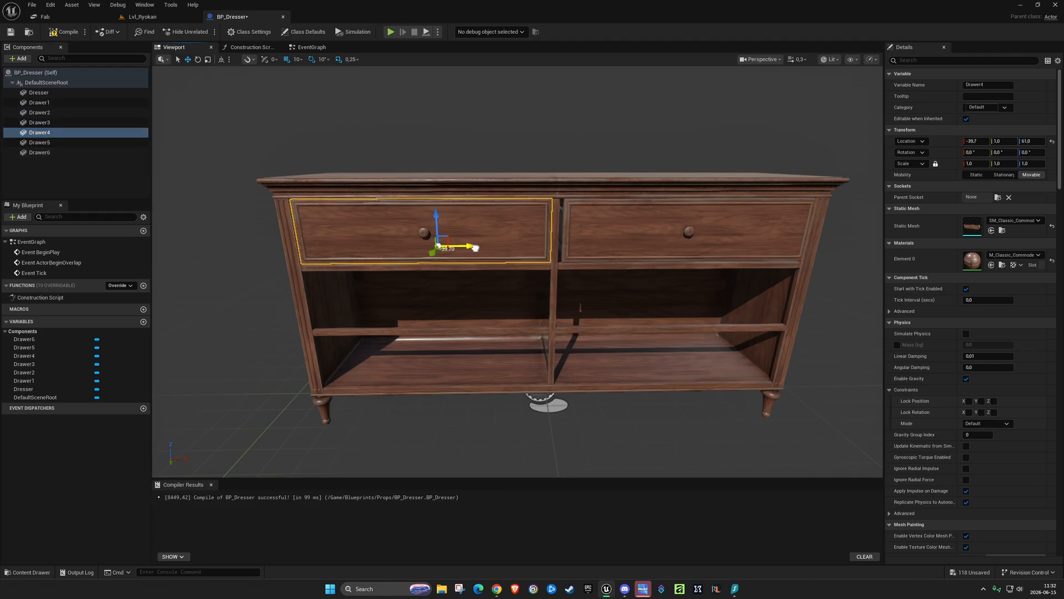
drag(476, 247, 659, 261)
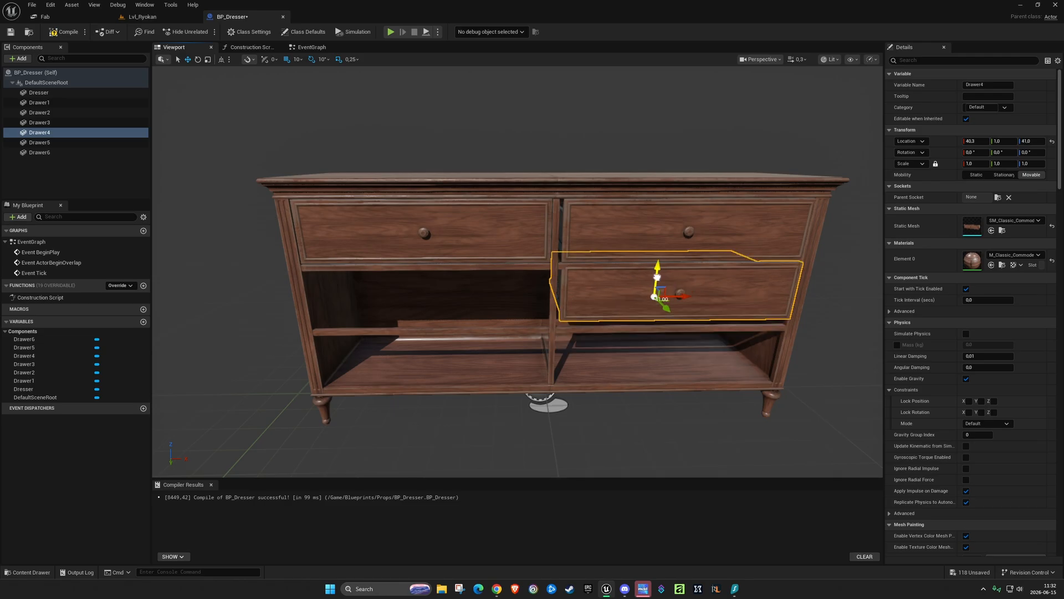
click(39, 153)
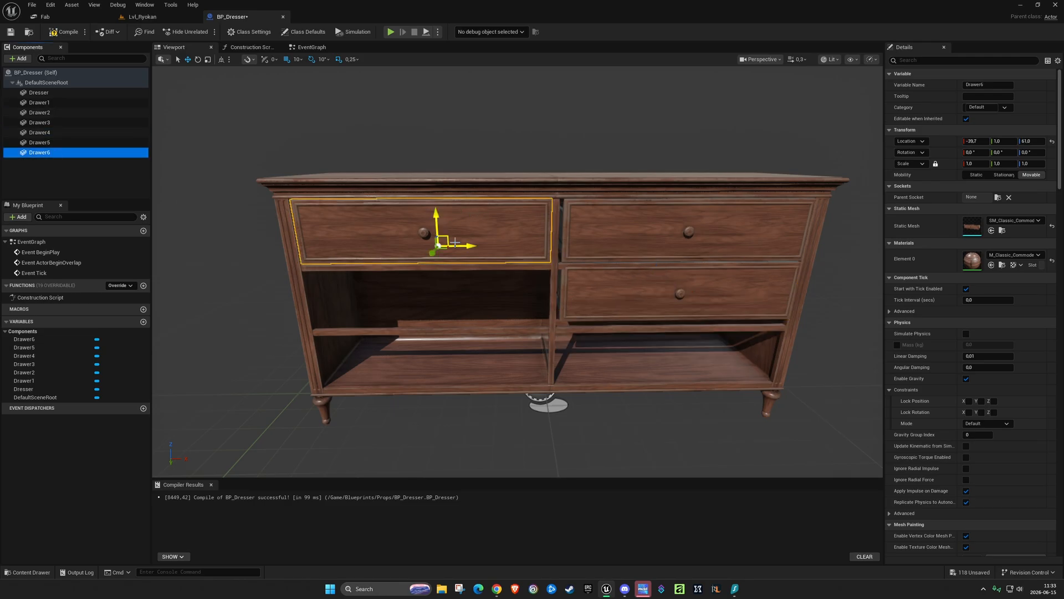
drag(466, 245, 693, 246)
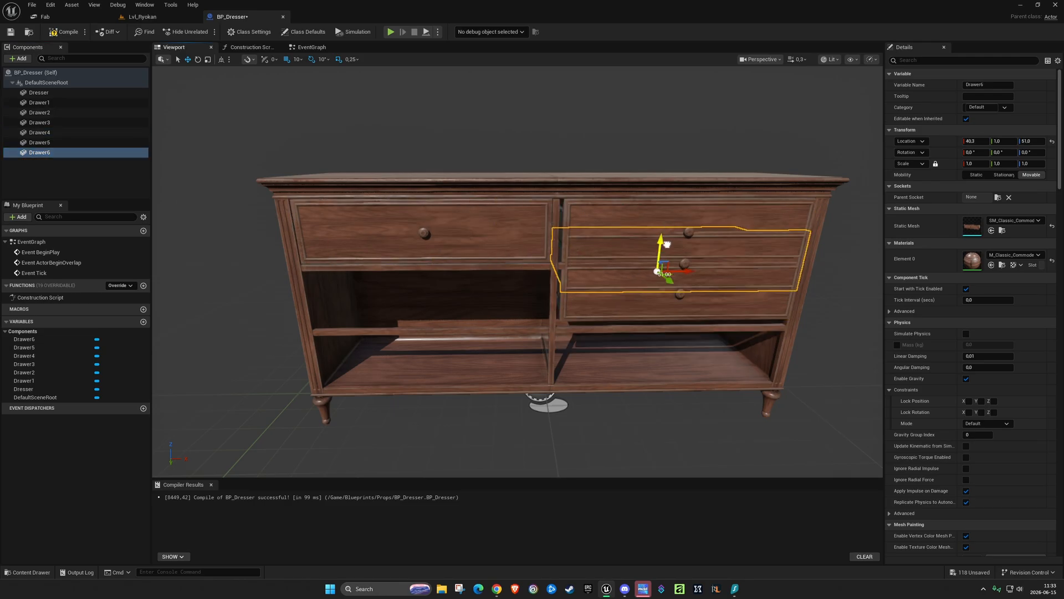
- Lower Drawer3 into the middle-left compartment at Z 41 and Drawer5 into the bottom-left compartment at Z 17
click(39, 123)
drag(435, 216, 441, 271)
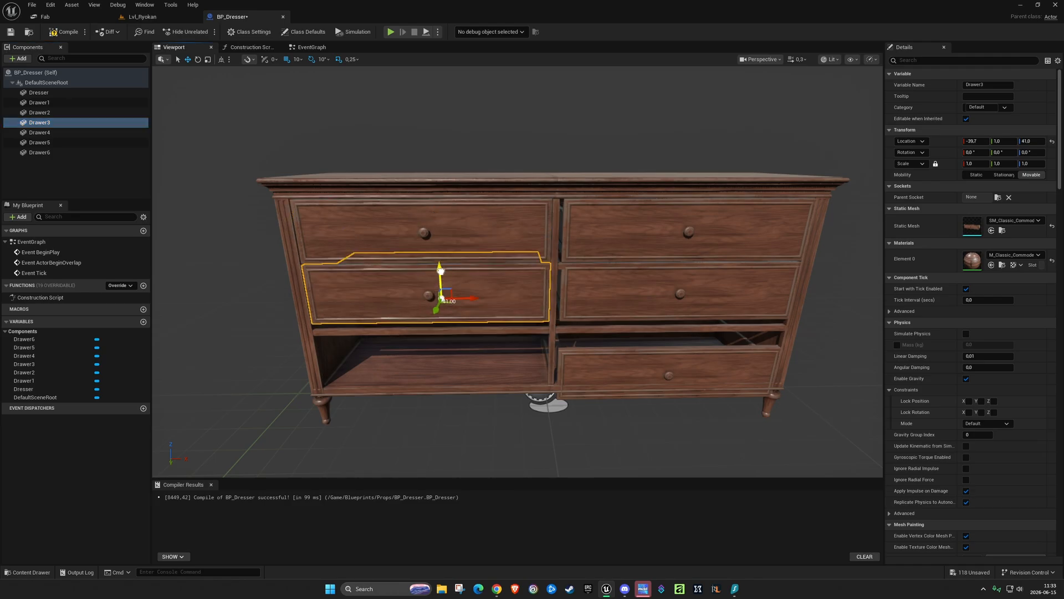
click(39, 142)
drag(438, 219, 454, 350)
right_drag(455, 336, 464, 347)
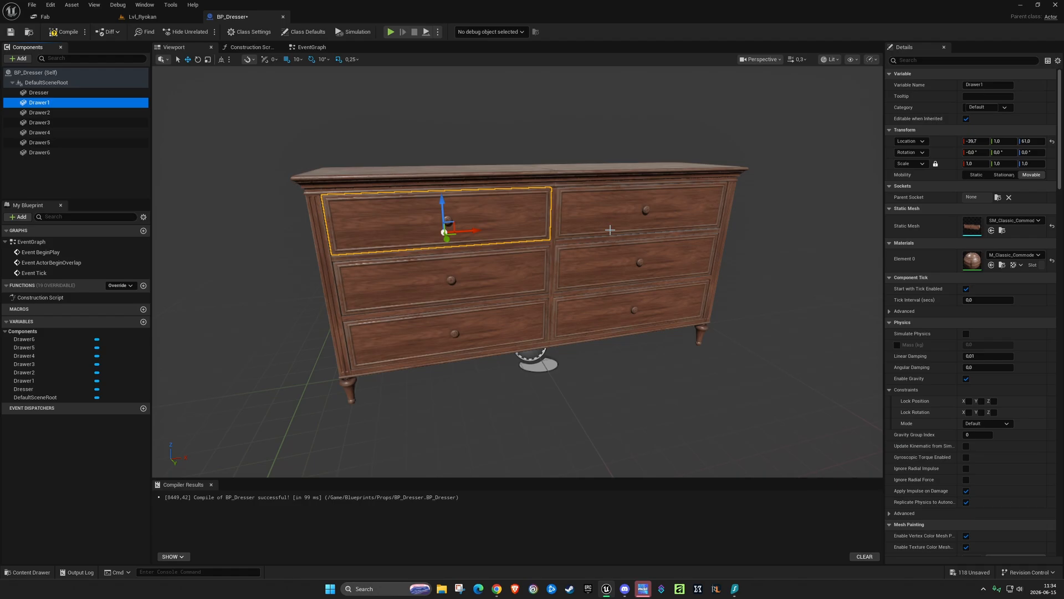
- Select the dresser body and each drawer in turn to check that the component order matches the drawer positions
click(610, 230)
click(605, 262)
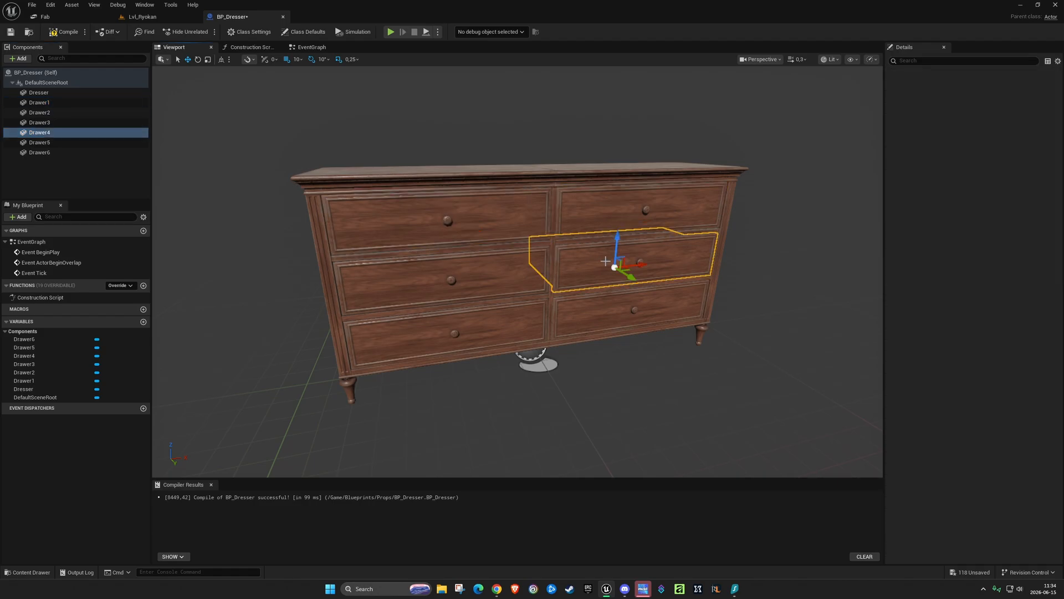
click(444, 280)
click(599, 323)
click(414, 212)
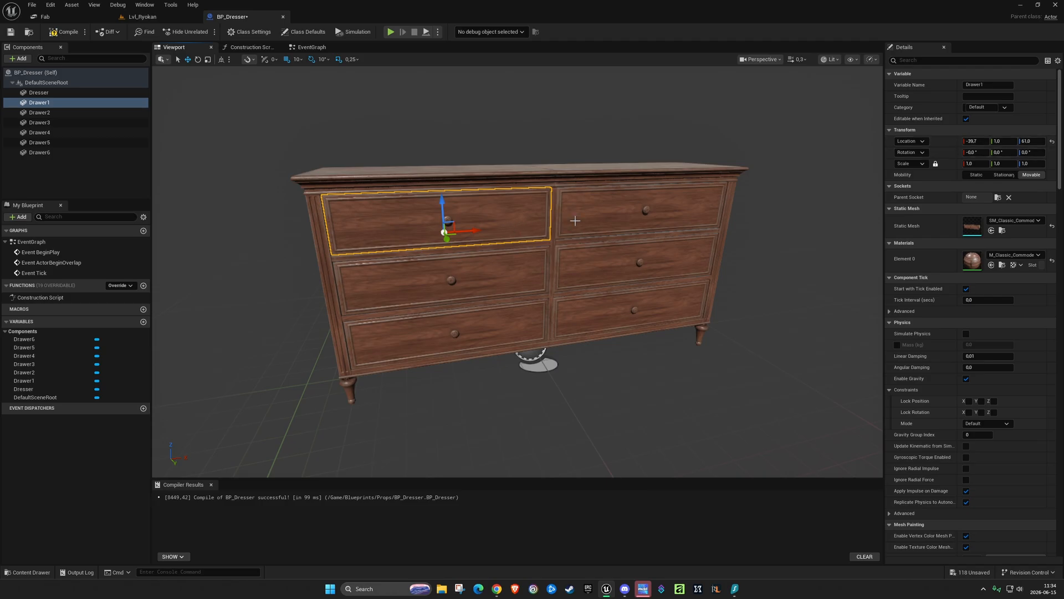
click(519, 276)
key(Down)
key(Down)
key(Down)
click(548, 177)
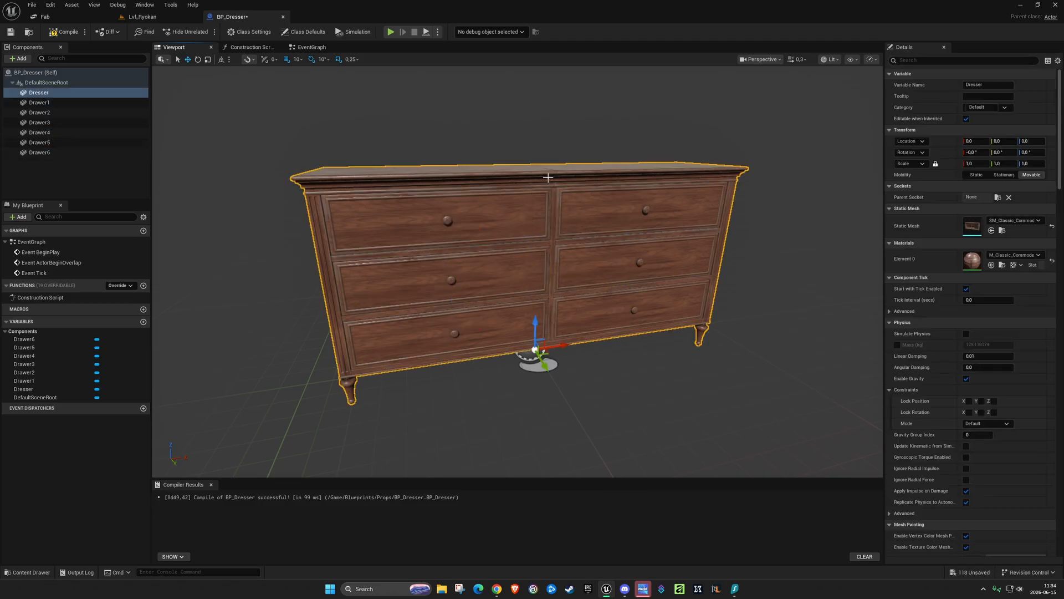
key(Down)
key(Down)
key(Down)
key(Down)
key(Down)
key(Down)
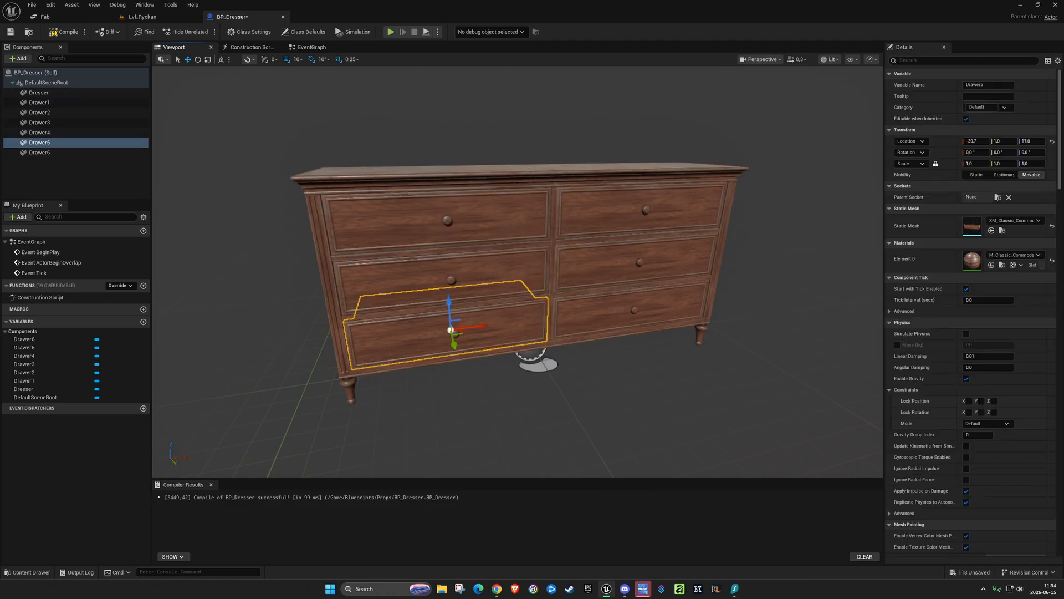
right_drag(551, 174, 559, 200)
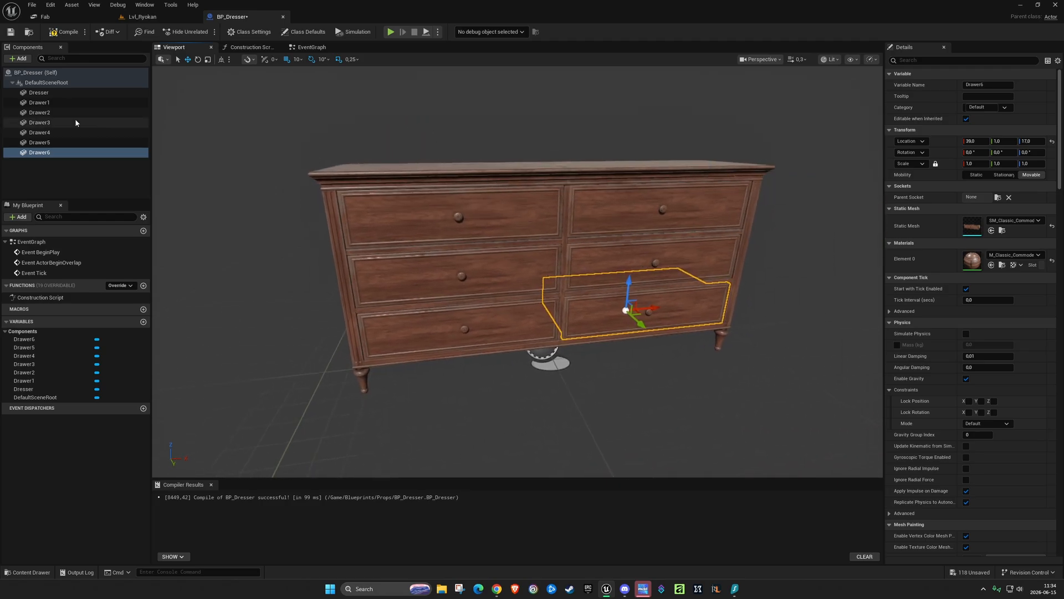
- Filter the details by "ed", examine the editable option of all six drawer components, and clear the filter
click(48, 113)
click(937, 62)
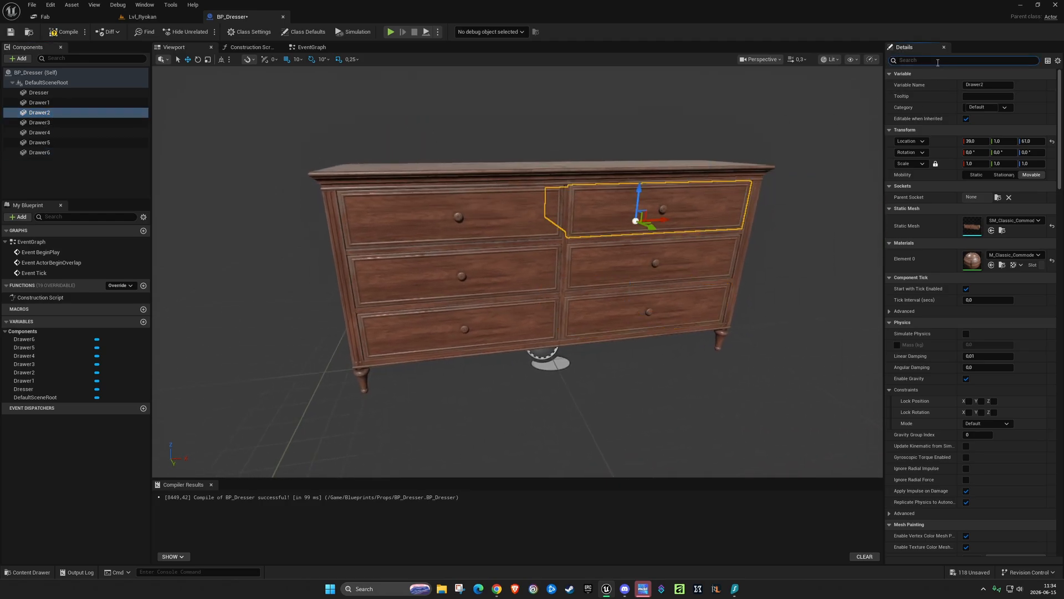
text(ed)
click(94, 122)
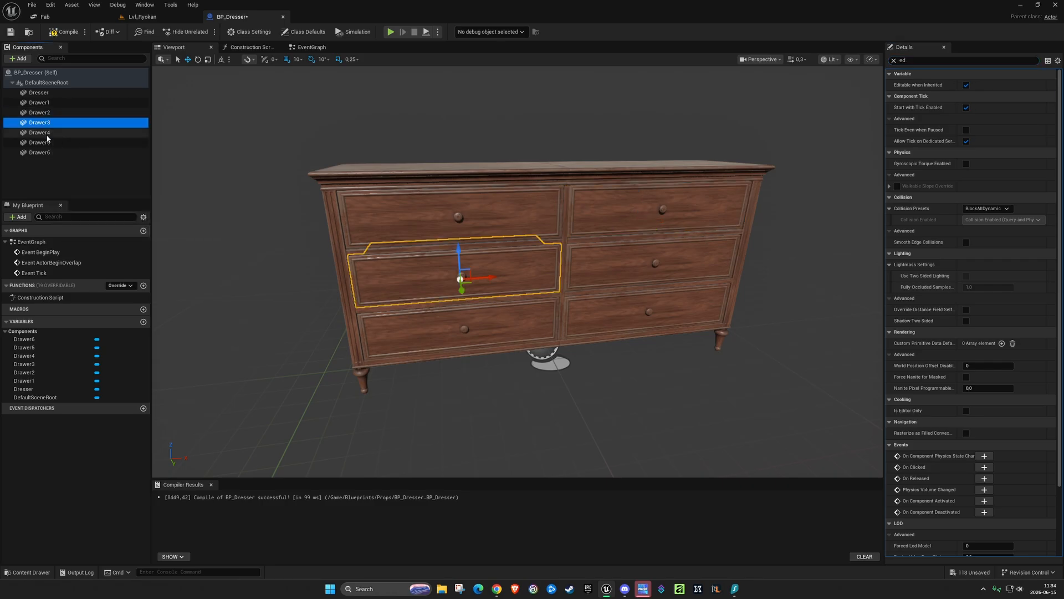
click(78, 133)
click(55, 142)
click(46, 152)
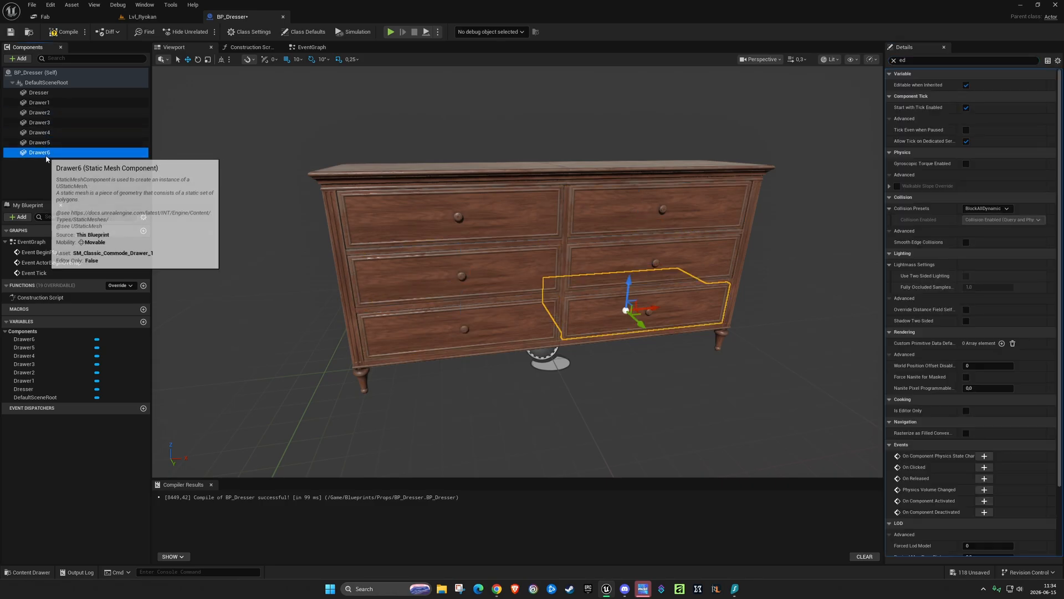
click(55, 103)
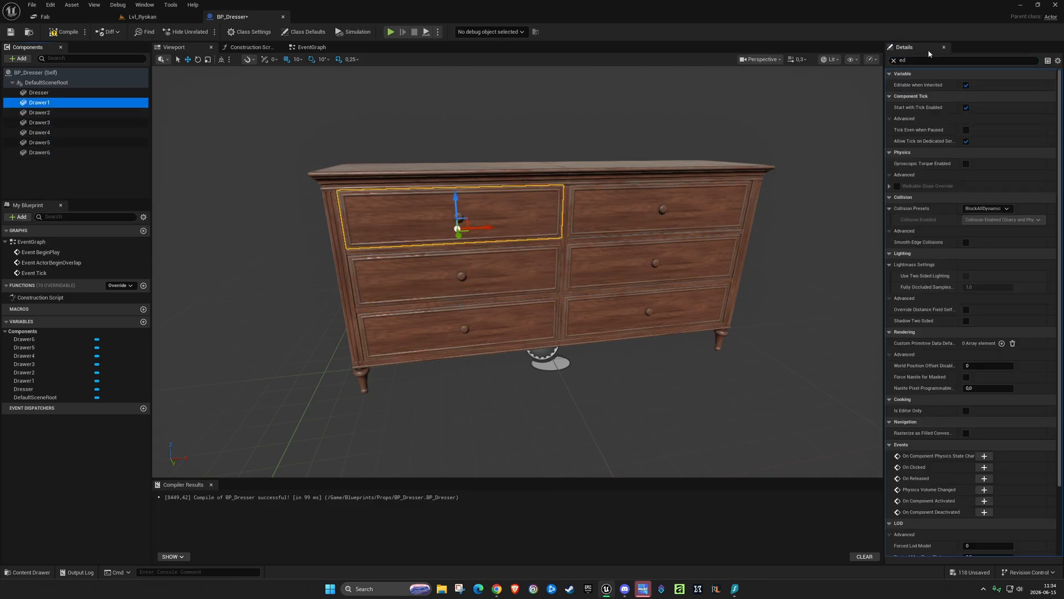
click(893, 60)
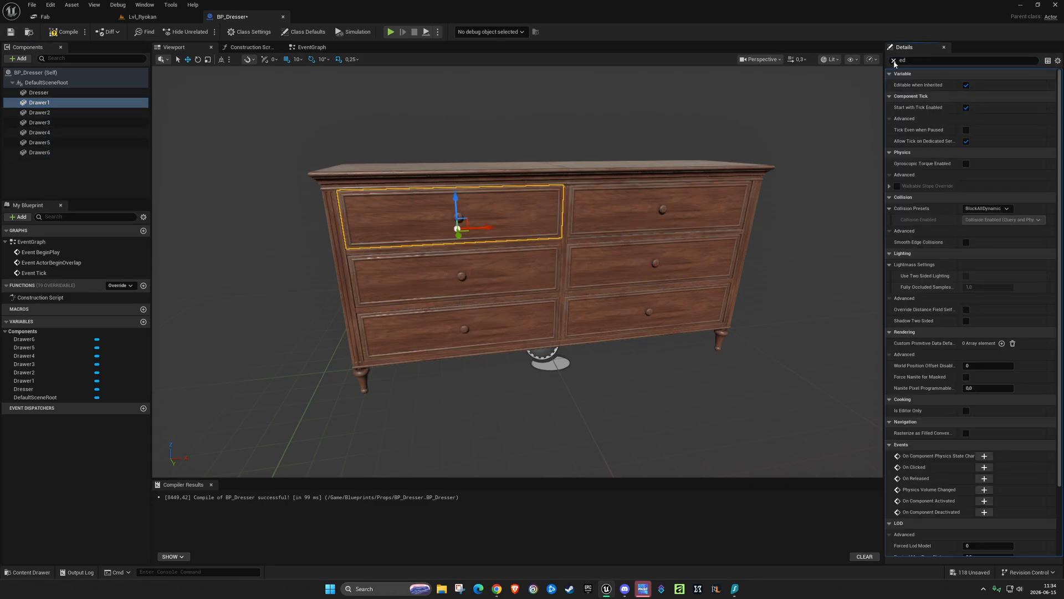
- Select the six drawers one by one on the model to check that each is a separate component
click(485, 219)
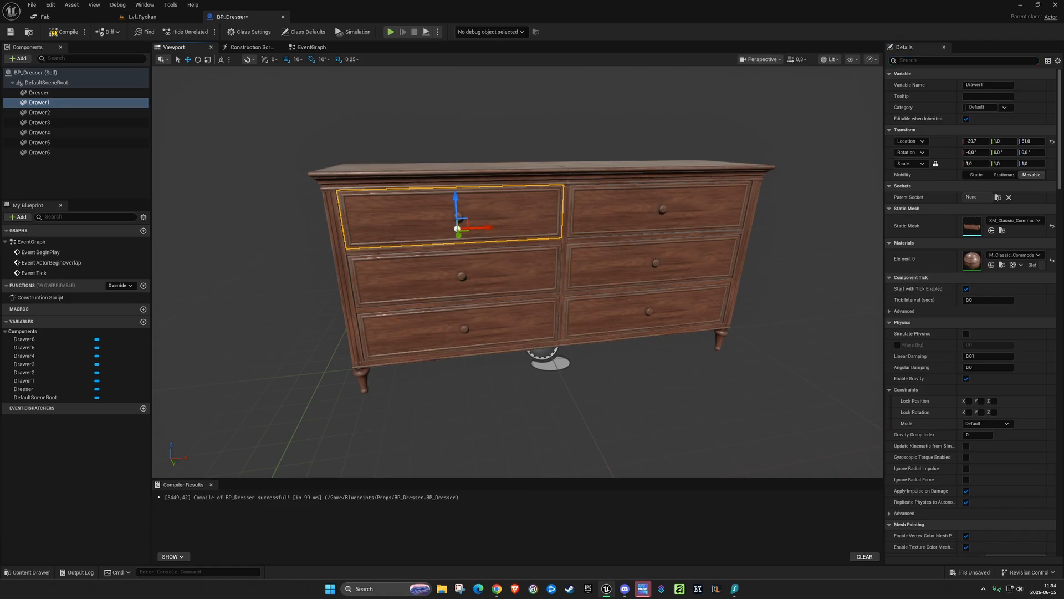
click(627, 318)
click(509, 325)
click(628, 272)
click(507, 272)
click(624, 213)
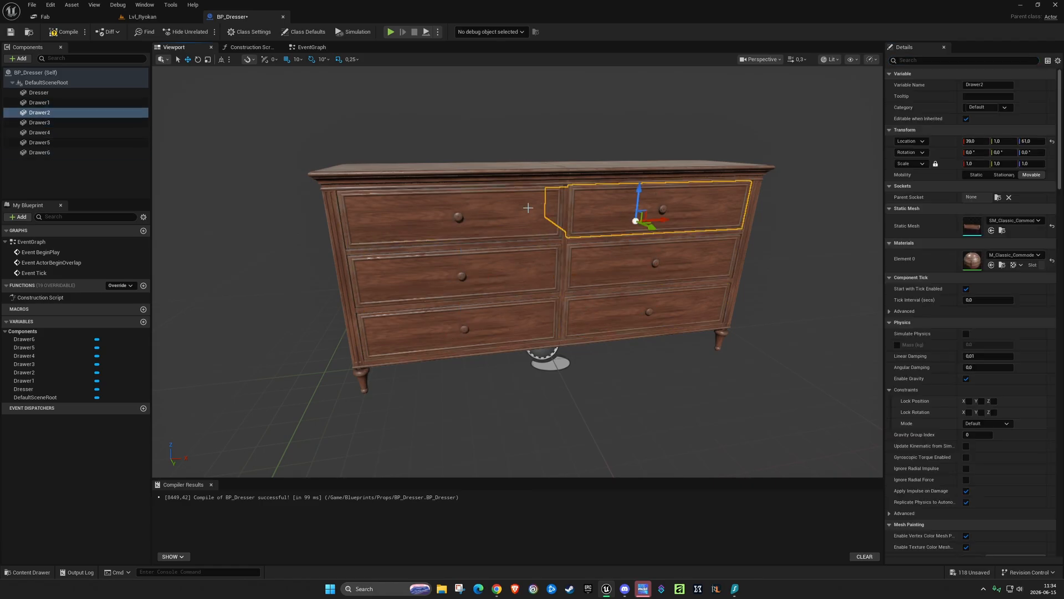
click(517, 209)
- Compile and save the BP_Dresser Blueprint
right_drag(512, 209, 488, 220)
click(64, 33)
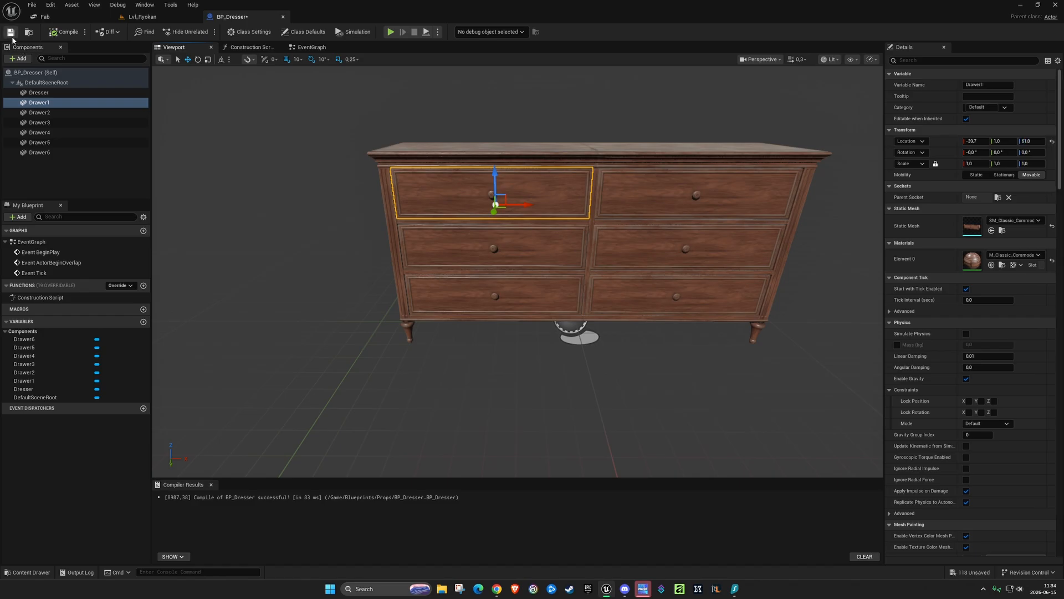
click(10, 32)
- Place a BP_Dresser actor on the floor of the Lvl_Ryokan level
click(142, 17)
drag(122, 479, 471, 277)
- Test Drawer1 of the placed dresser by pulling it out to Y 75 and lowering it to Z 21
click(433, 183)
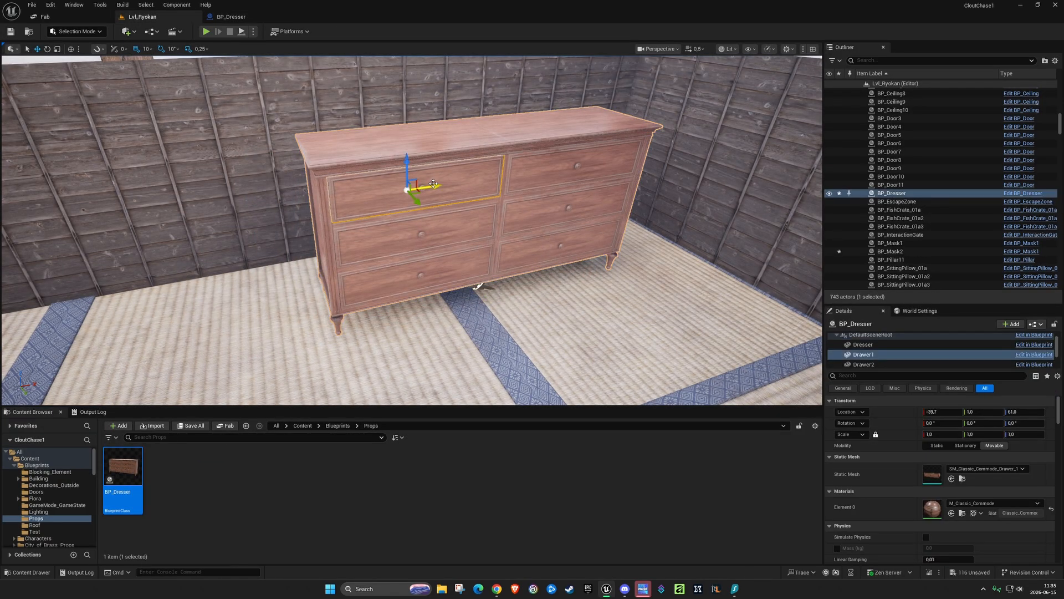
mouse_move(418, 202)
mouse_down()
mouse_move(439, 228)
mouse_move(415, 199)
mouse_up()
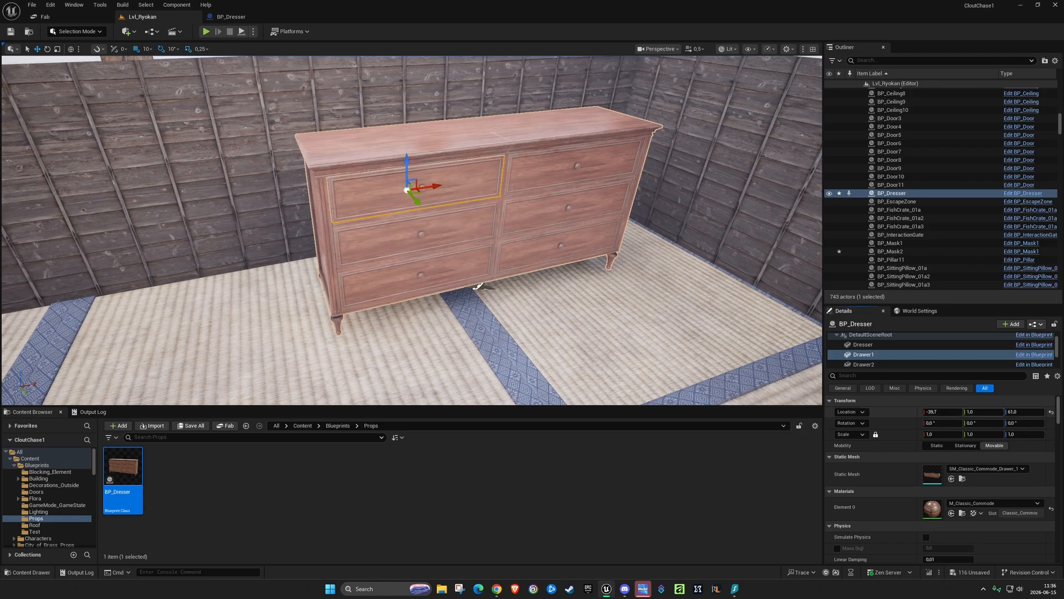
drag(984, 412, 1020, 412)
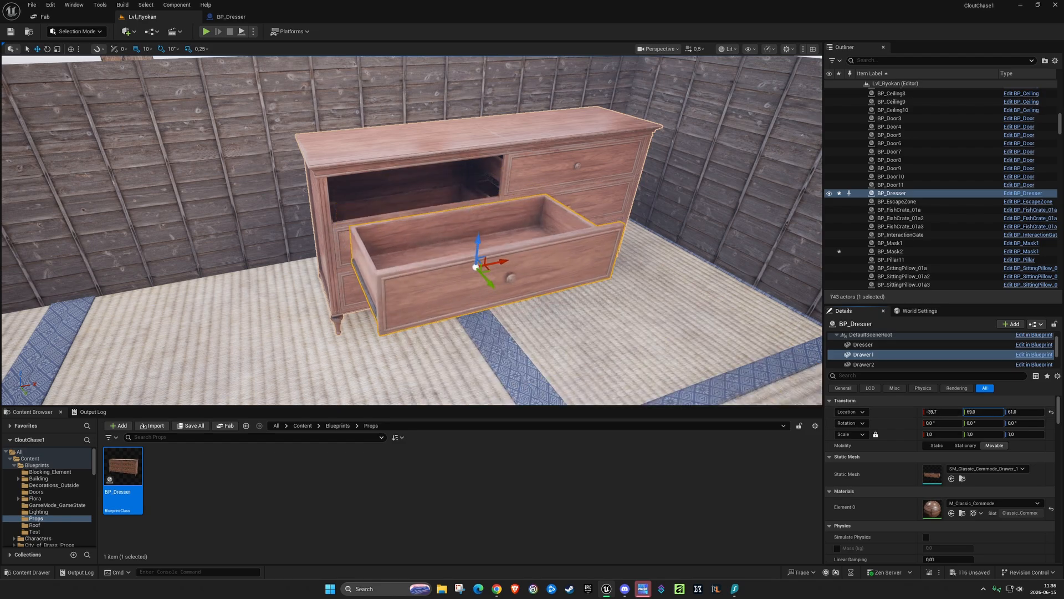
drag(478, 256, 474, 367)
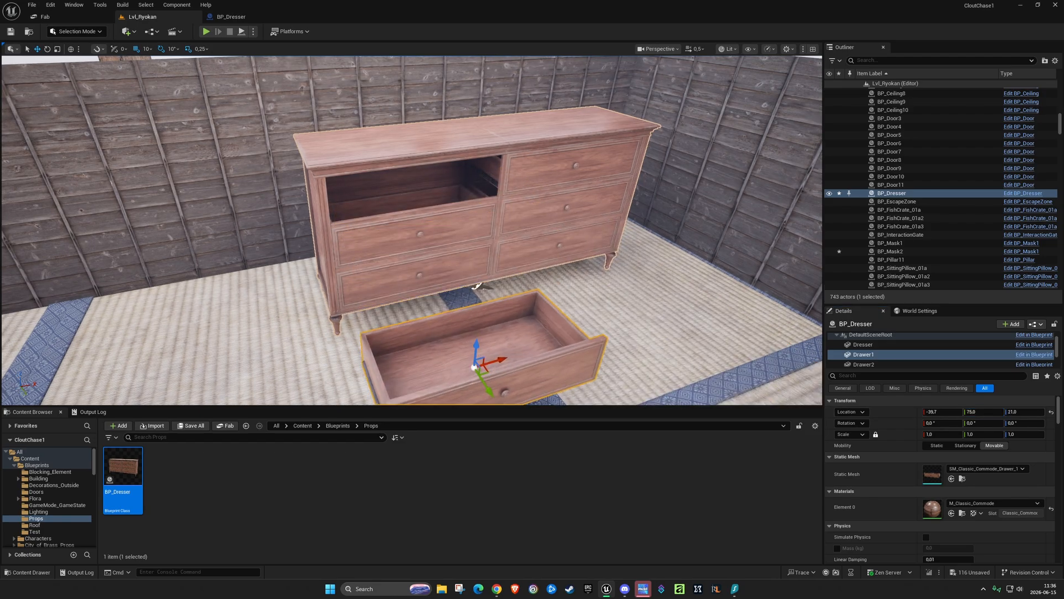
- Select the whole BP_Dresser actor and raise it to Z -1100 to test moving it together with its drawers
click(481, 280)
scroll(864, 349, up, 2)
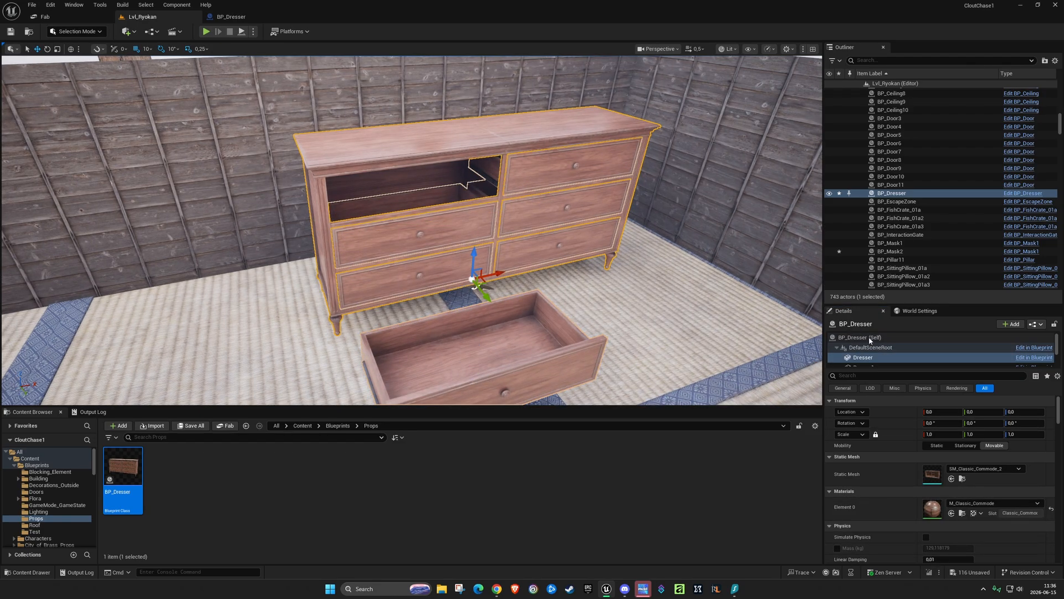
click(857, 337)
drag(474, 259, 476, 227)
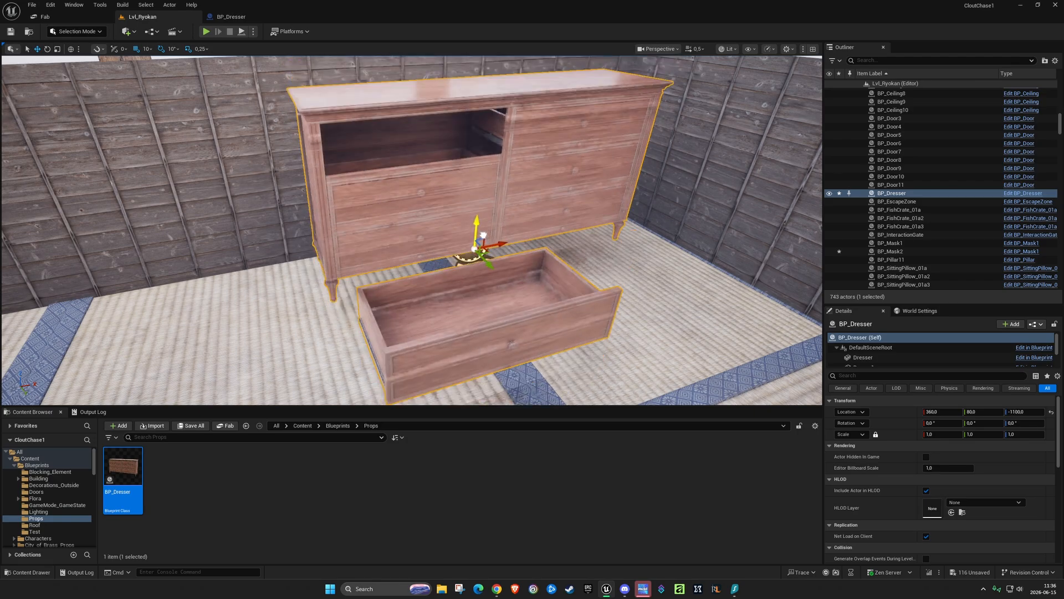
- Undo the test moves of the dresser actor and Drawer1
key(ctrl+z)
key(ctrl+z)
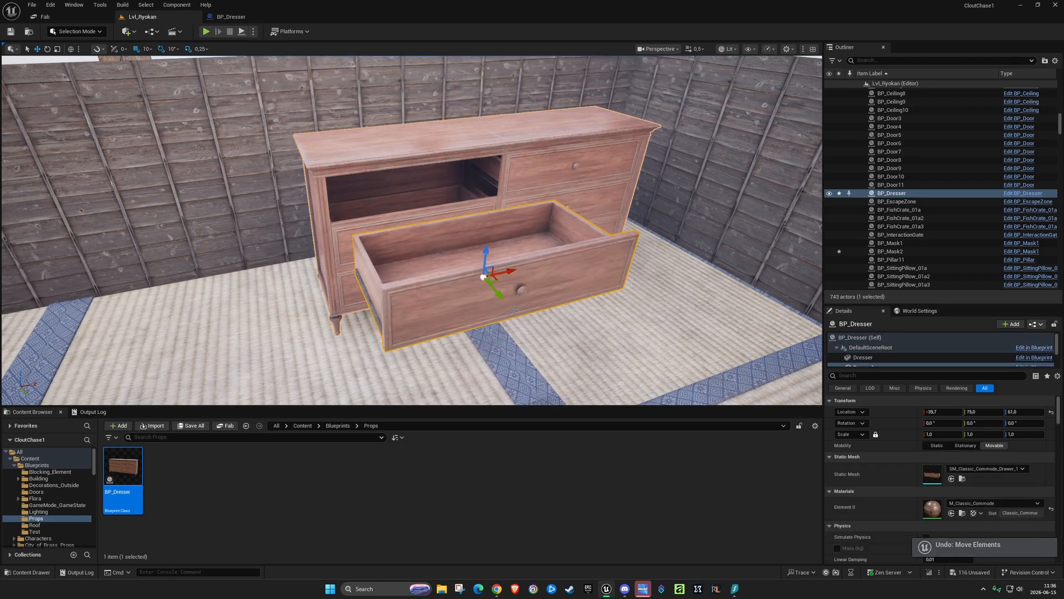
key(ctrl+z)
- Try to rotate only the Dresser component of the placed BP_Dresser about its vertical axis
click(466, 125)
right_drag(466, 125, 477, 99)
click(535, 229)
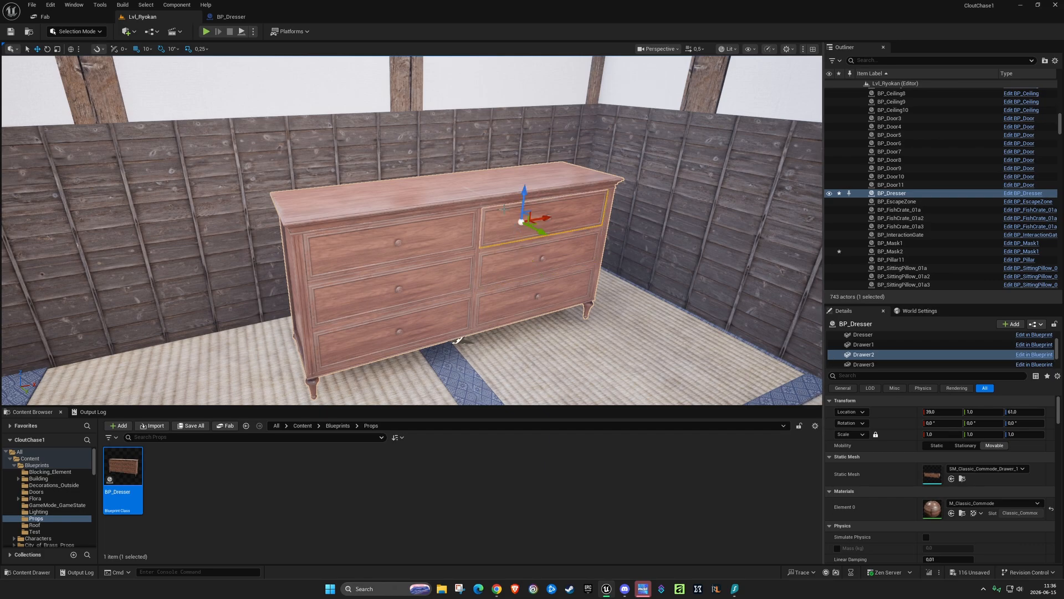
click(472, 184)
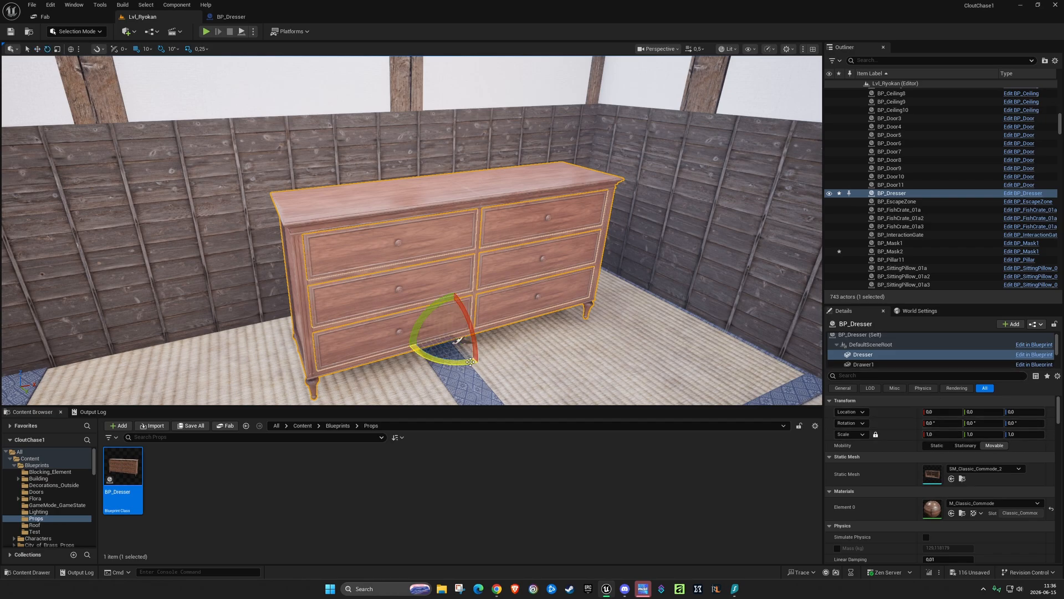
drag(470, 362, 492, 322)
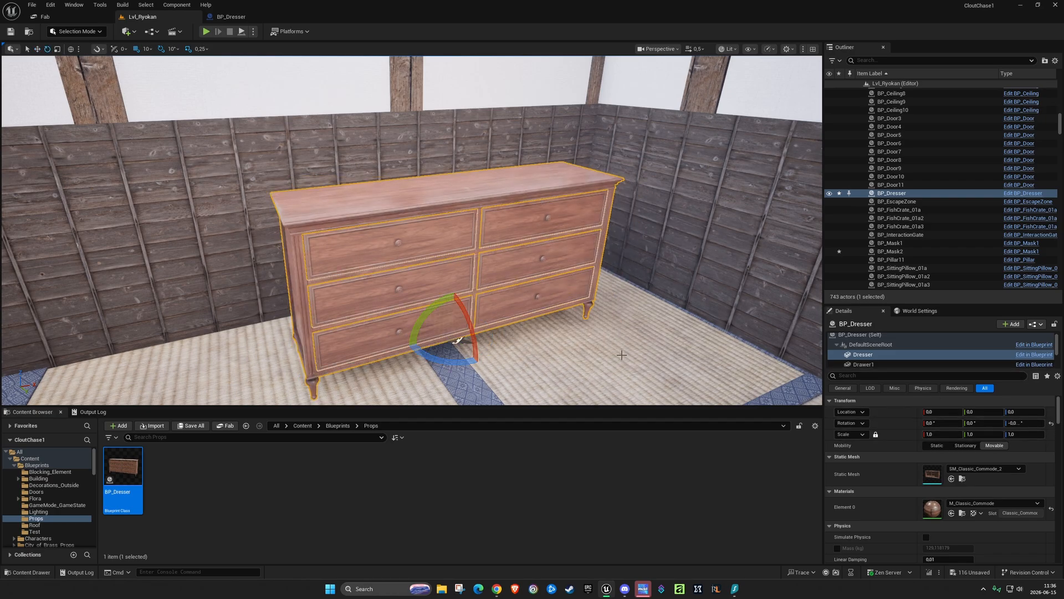
- Select the whole BP_Dresser actor and rotate it about its vertical axis together with its drawers
drag(899, 353, 891, 337)
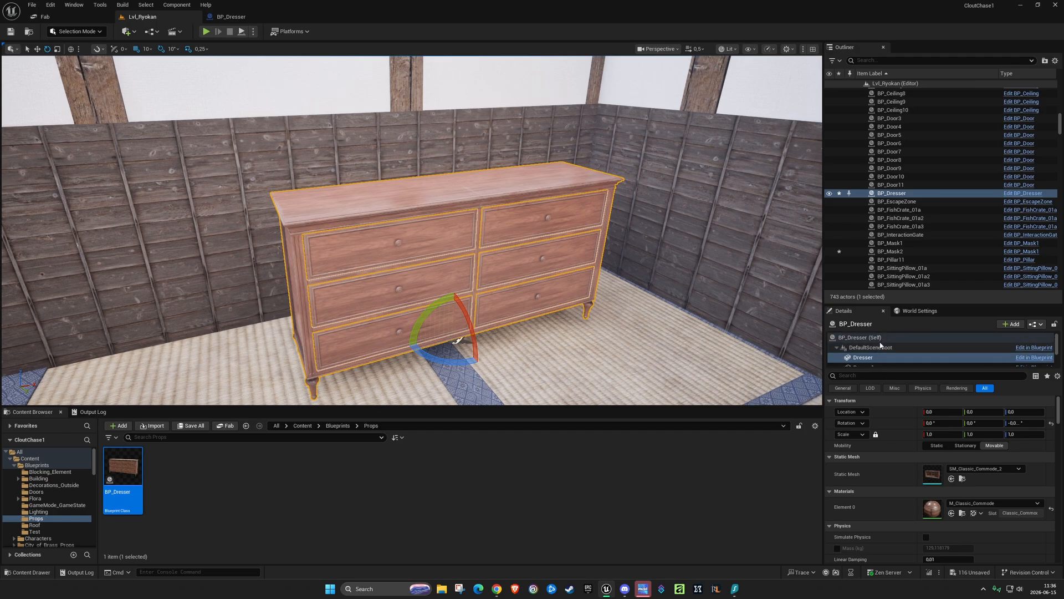
click(864, 338)
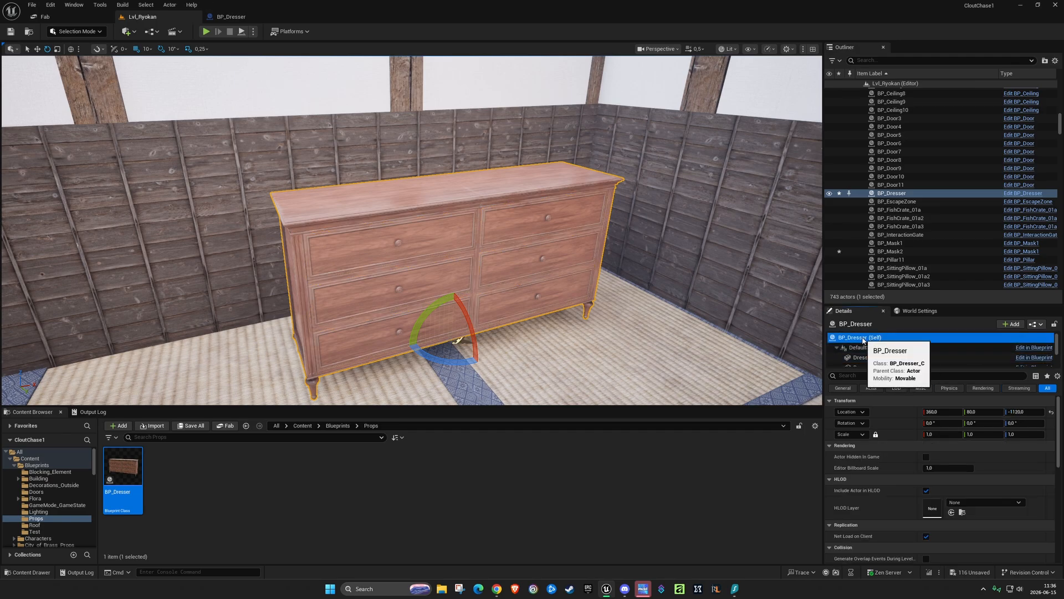
drag(469, 359, 459, 340)
key(Escape)
right_drag(458, 340, 460, 362)
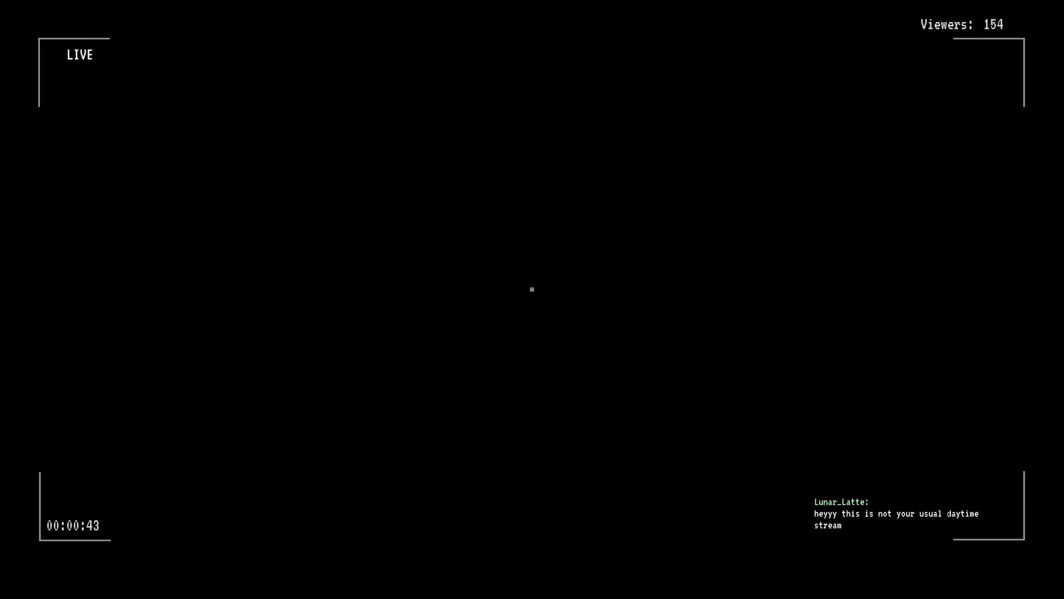
key(f)
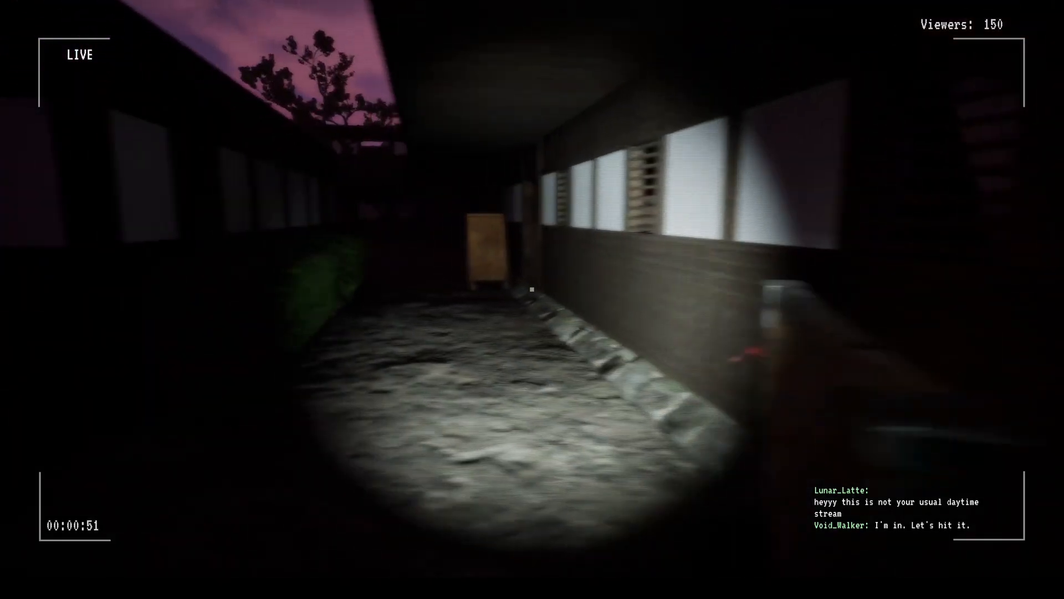
key(w)
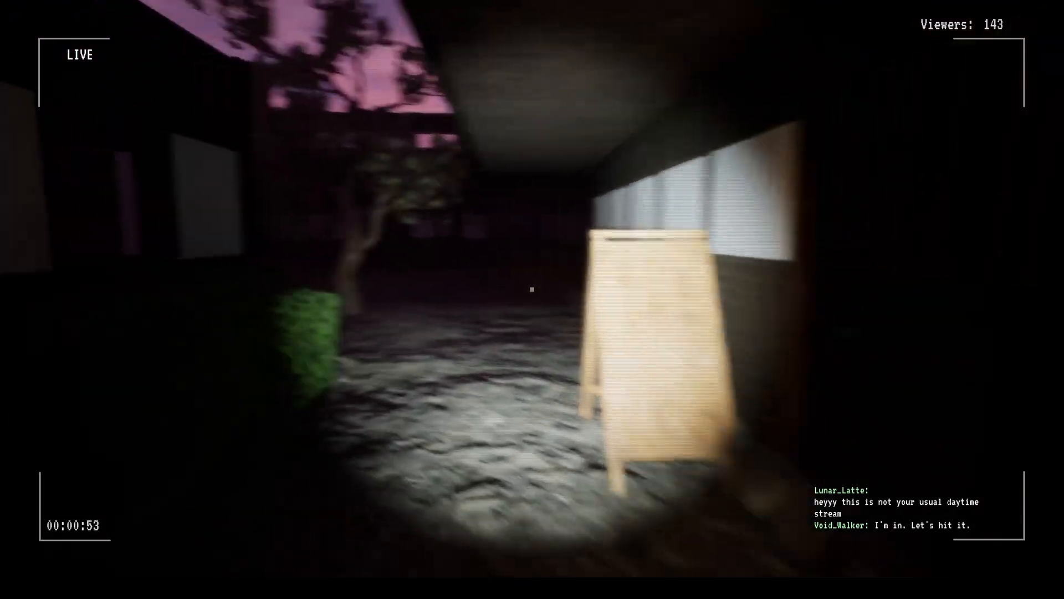
key(w)
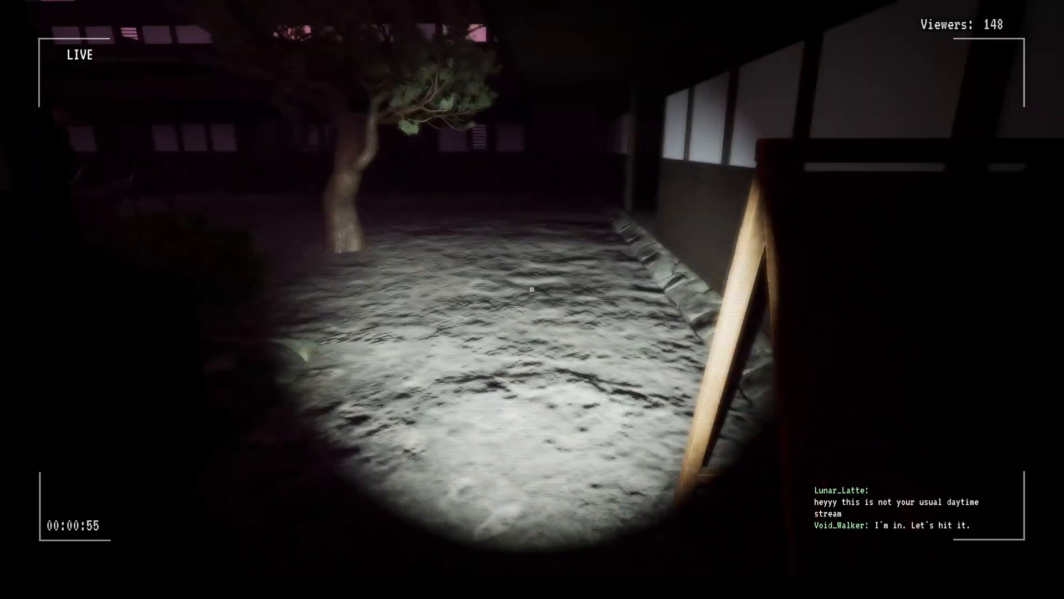
key(w)
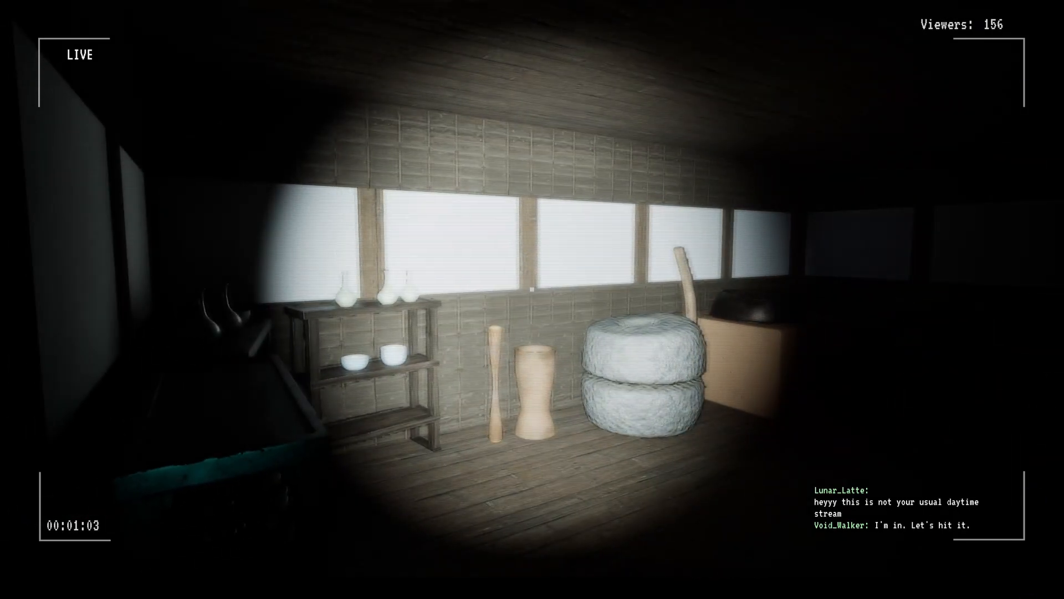
key(w)
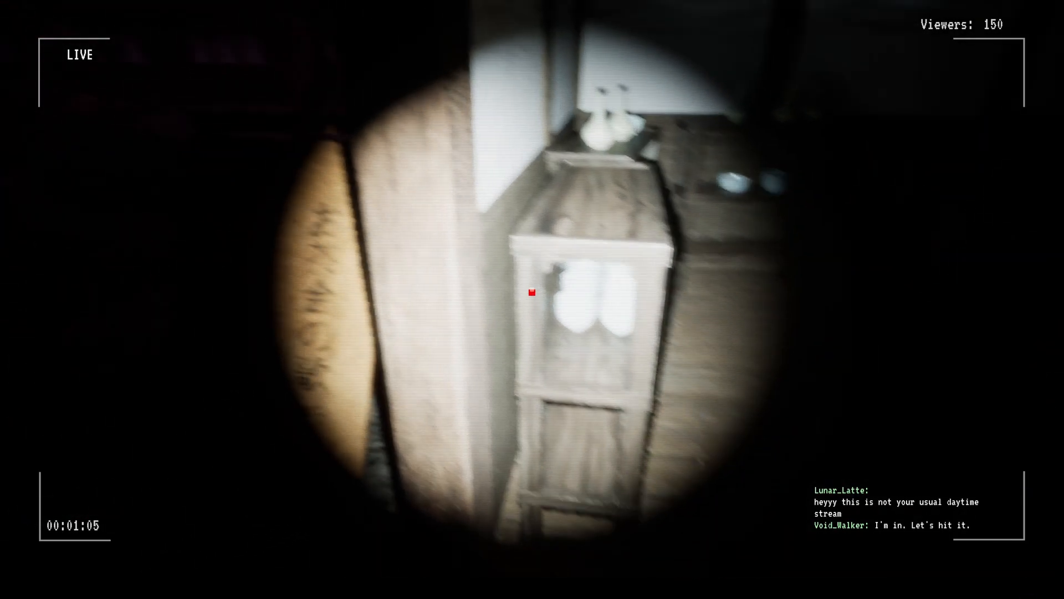
key(w)
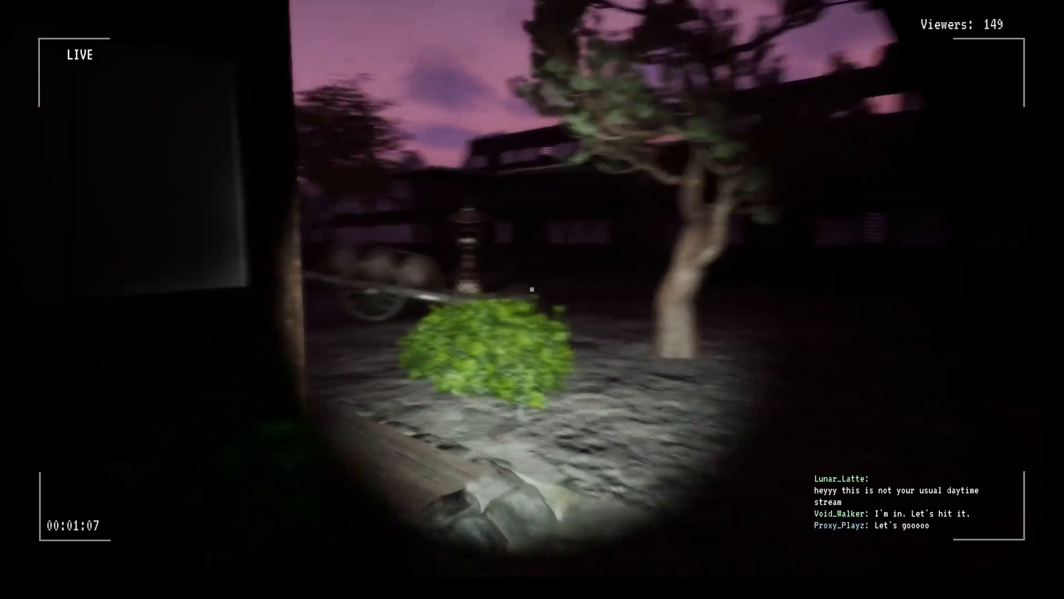
key(w)
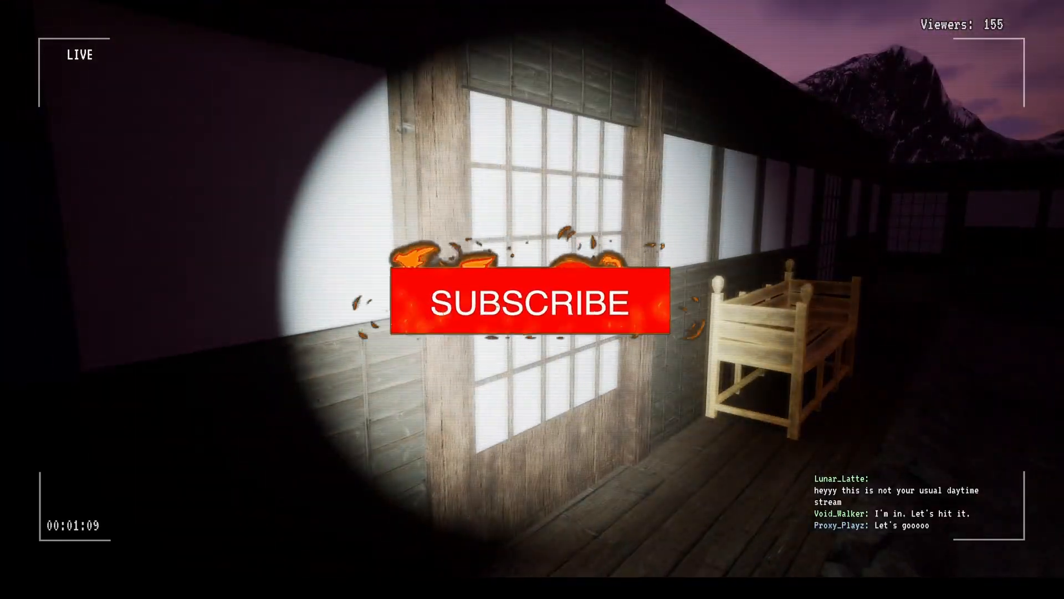